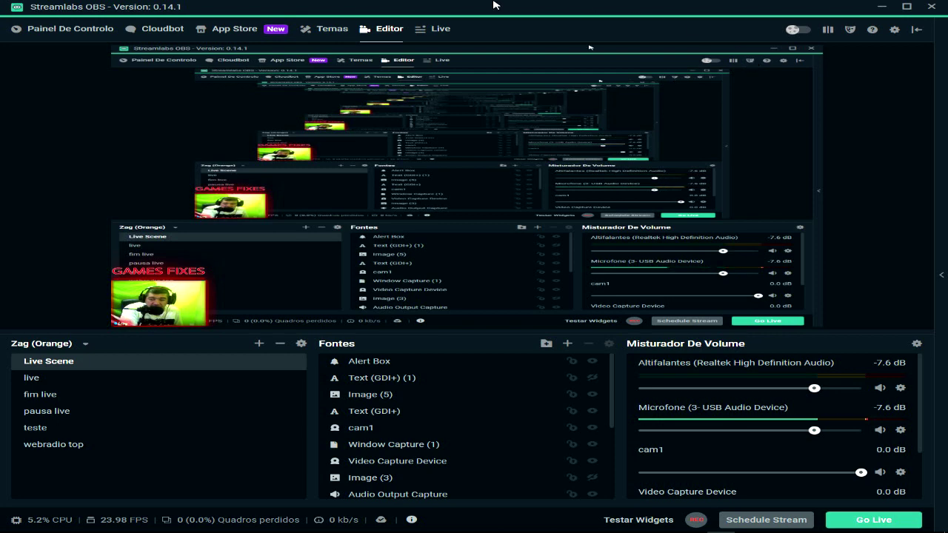
Open the output settings and set the streaming encoder to Software (x264)
{"action": "left_click", "coordinate": [895, 29]}
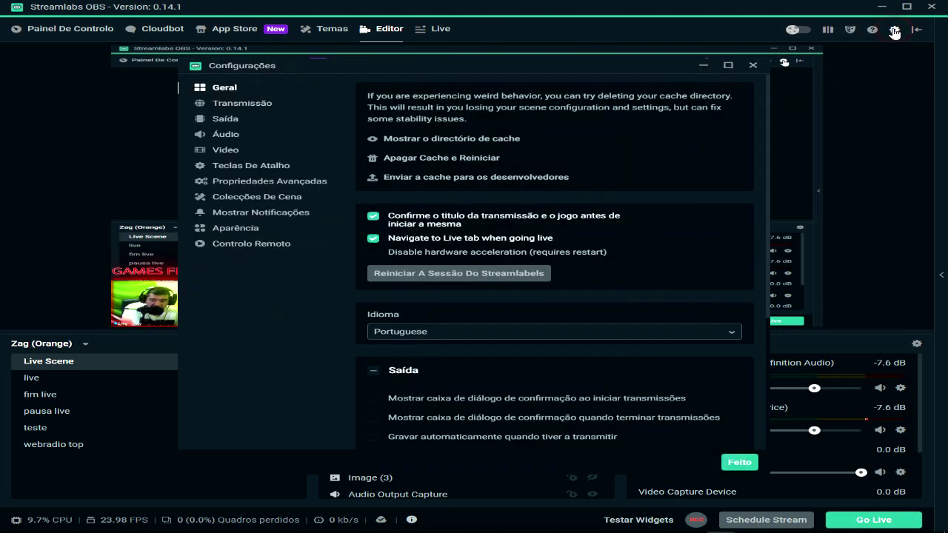
{"action": "left_click", "coordinate": [228, 121]}
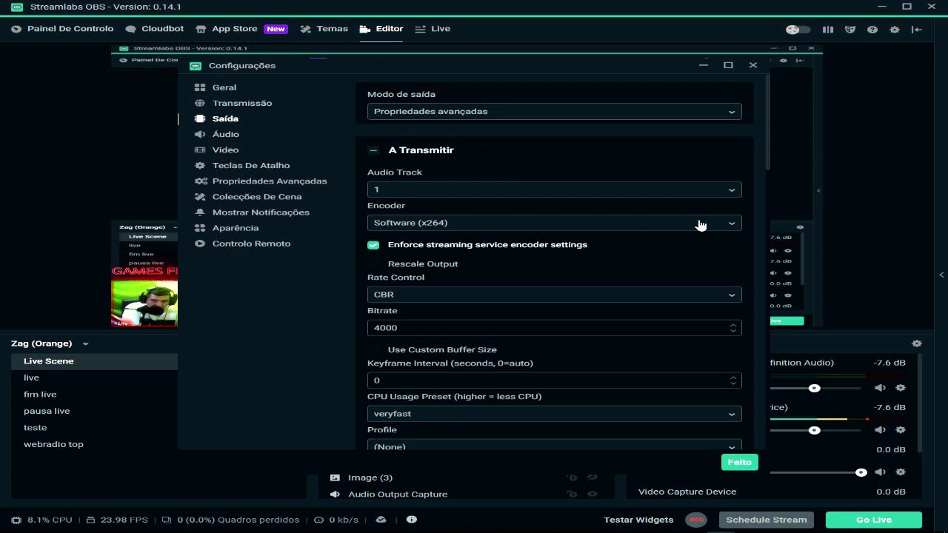
{"action": "left_click", "coordinate": [724, 224]}
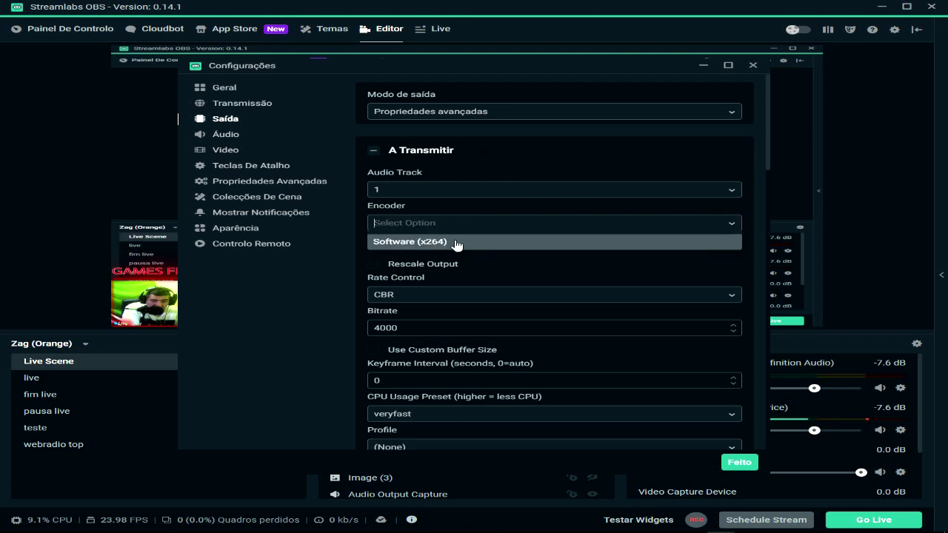
{"action": "left_click", "coordinate": [418, 243]}
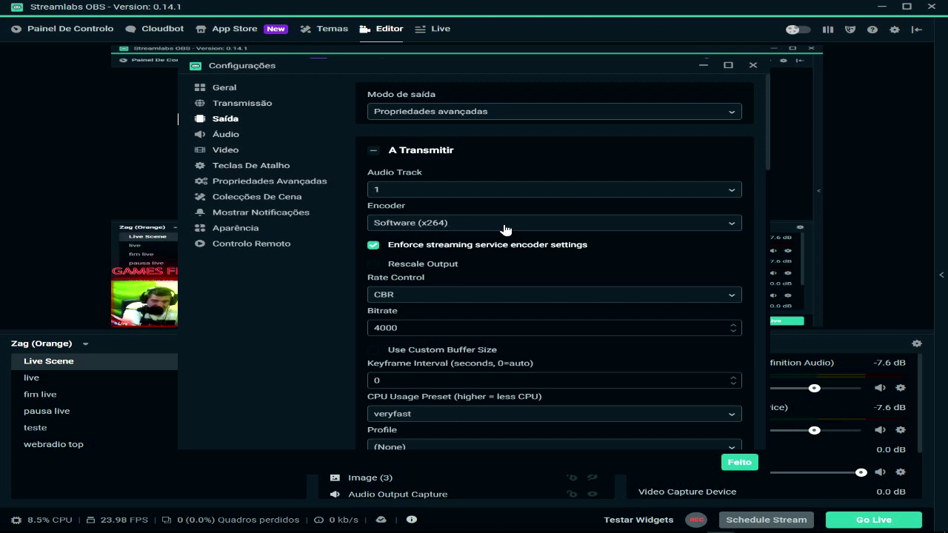
Set the streaming rate control to CBR
{"action": "scroll", "coordinate": [506, 229], "scroll_direction": "down", "scroll_amount": 3}
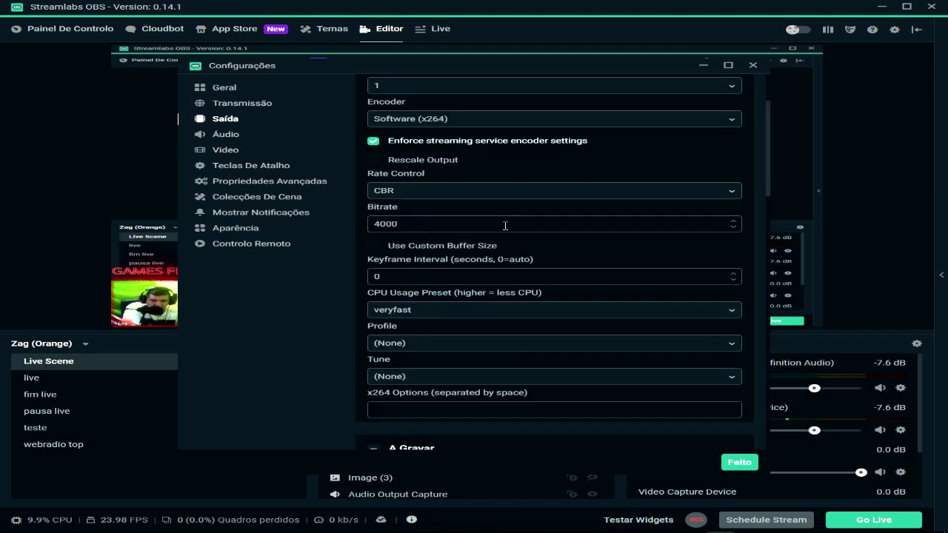
{"action": "left_click", "coordinate": [474, 195]}
{"action": "left_click", "coordinate": [387, 208]}
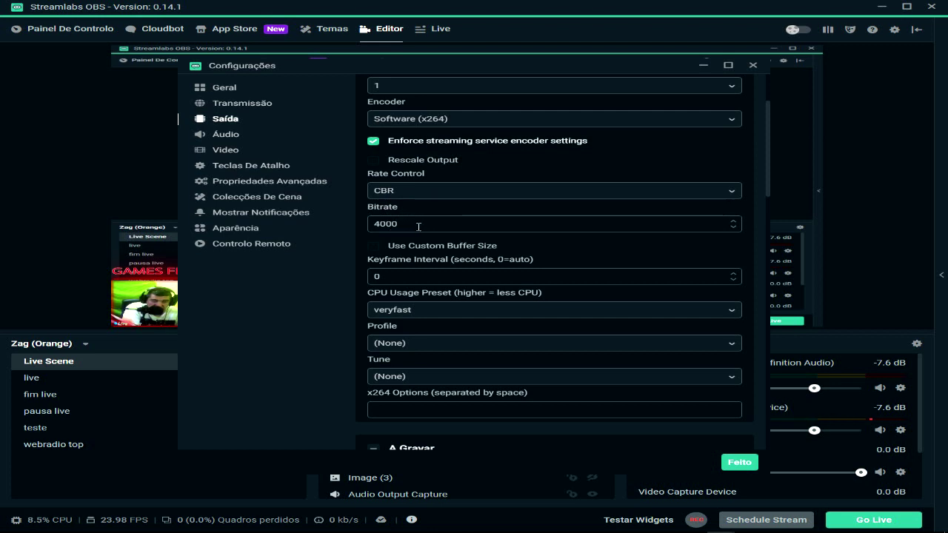
Set the CPU usage preset to veryfast and look over the recording settings below
{"action": "left_click", "coordinate": [502, 312]}
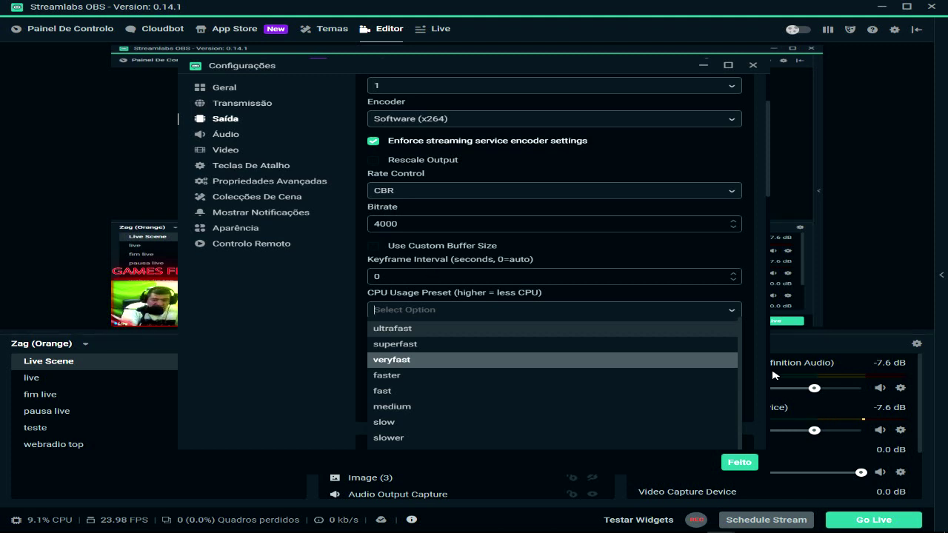
{"action": "left_click", "coordinate": [413, 361]}
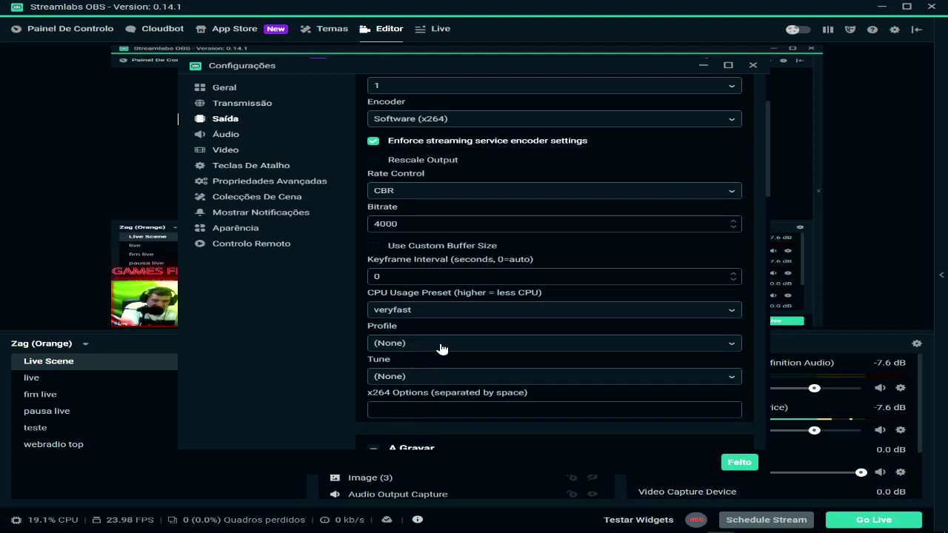
{"action": "left_click", "coordinate": [420, 311]}
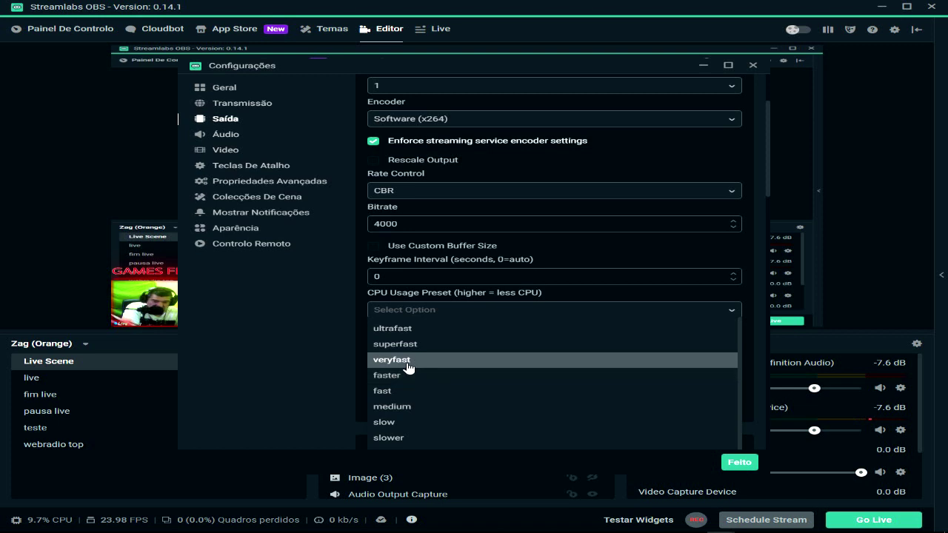
{"action": "left_click", "coordinate": [413, 362]}
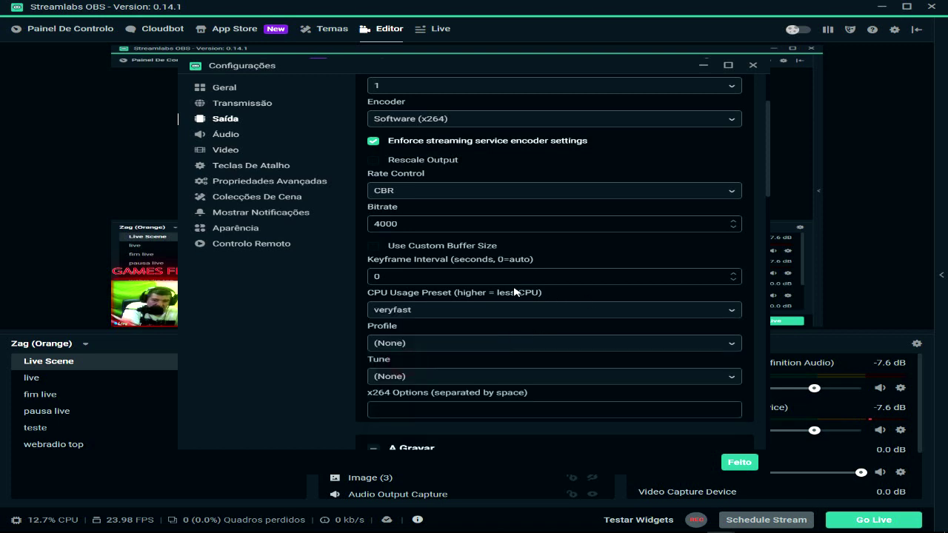
{"action": "scroll", "coordinate": [459, 353], "scroll_direction": "down", "scroll_amount": 3}
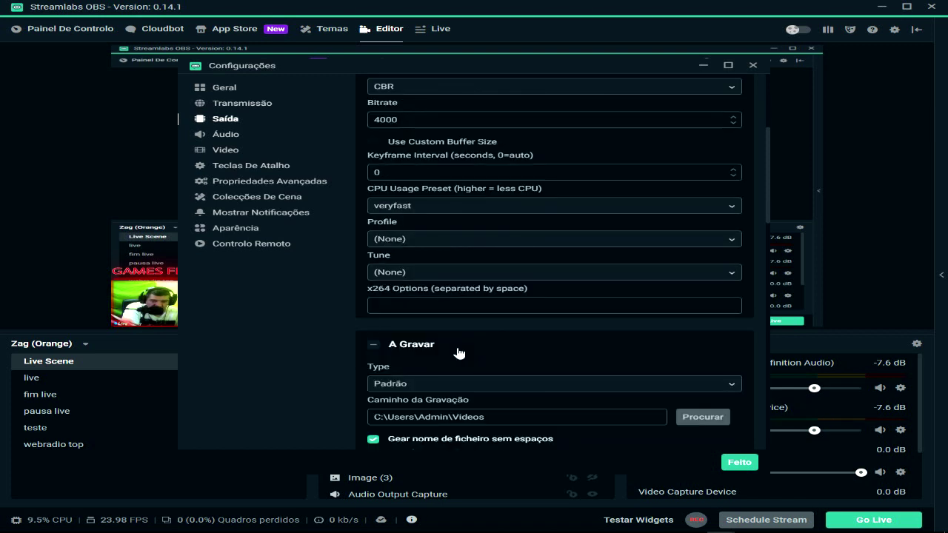
{"action": "scroll", "coordinate": [459, 354], "scroll_direction": "down", "scroll_amount": 5}
{"action": "scroll", "coordinate": [472, 365], "scroll_direction": "up", "scroll_amount": 8}
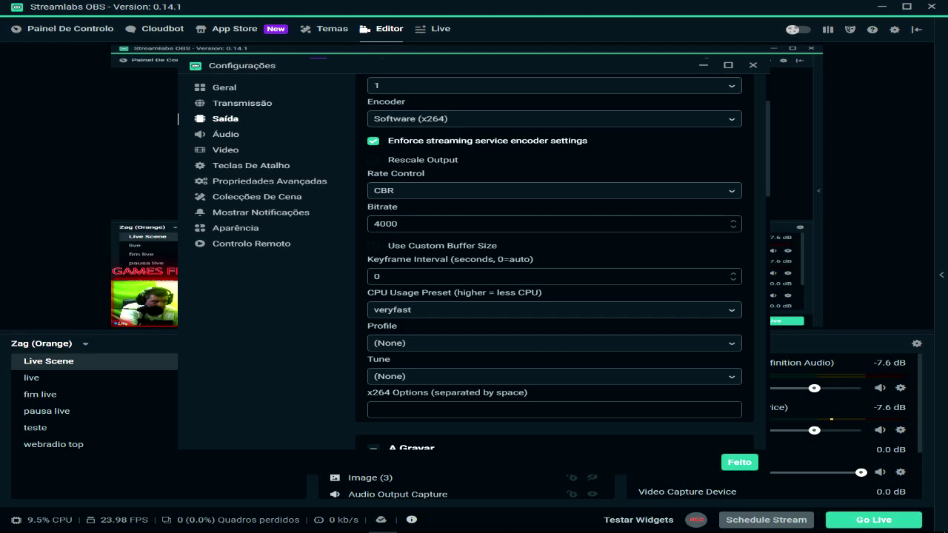
Switch to the Speedtest page in Opera, run a connection test, review the results and minimize its window
{"action": "key", "text": "alt+Tab"}
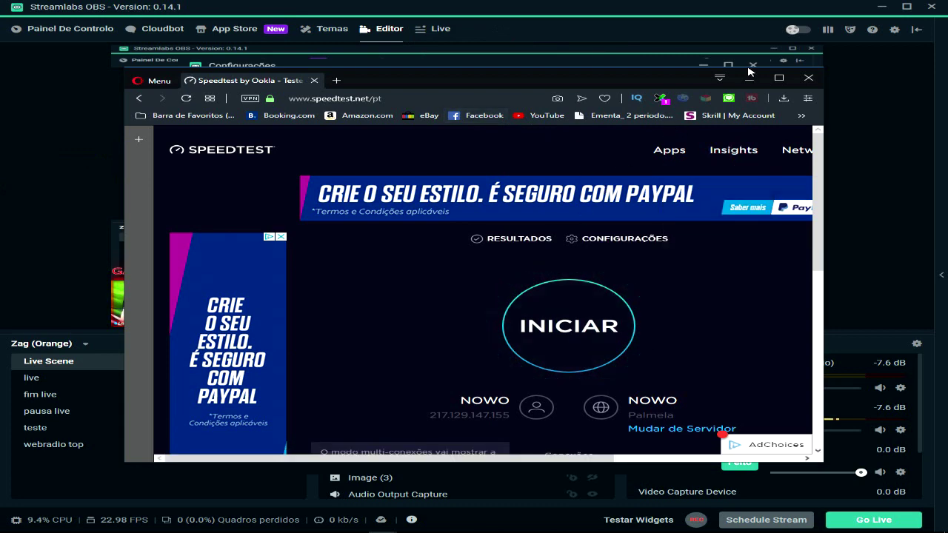
{"action": "scroll", "coordinate": [585, 326], "scroll_direction": "down", "scroll_amount": 1}
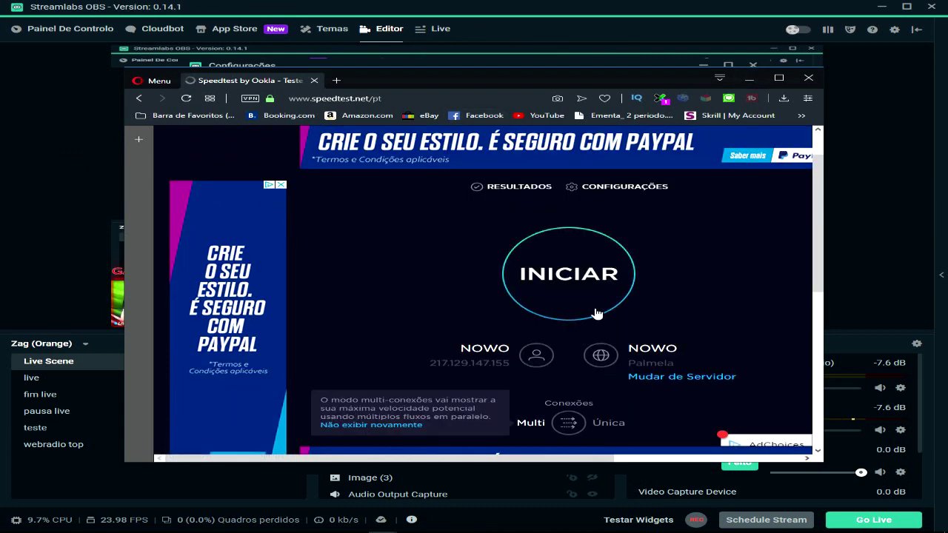
{"action": "left_click", "coordinate": [572, 274]}
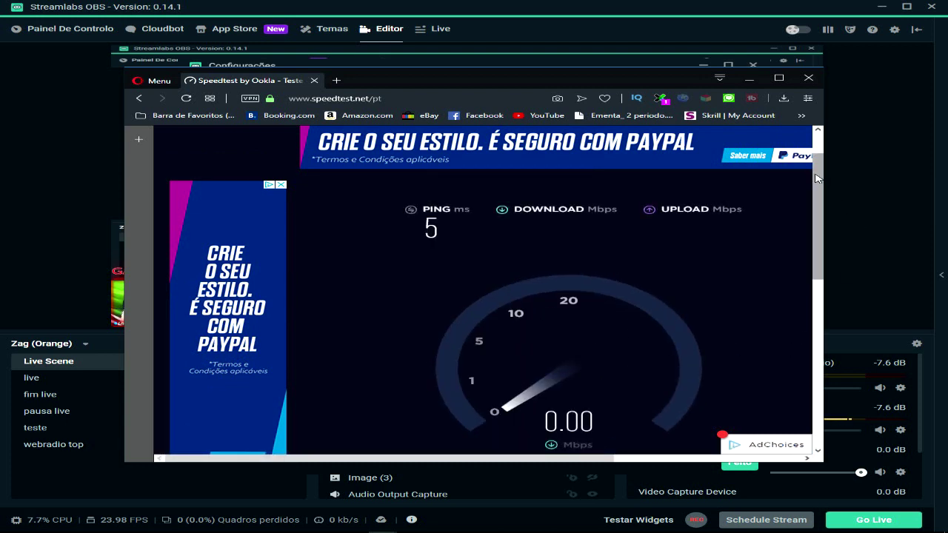
{"action": "left_click_drag", "start_coordinate": [817, 178], "coordinate": [818, 187]}
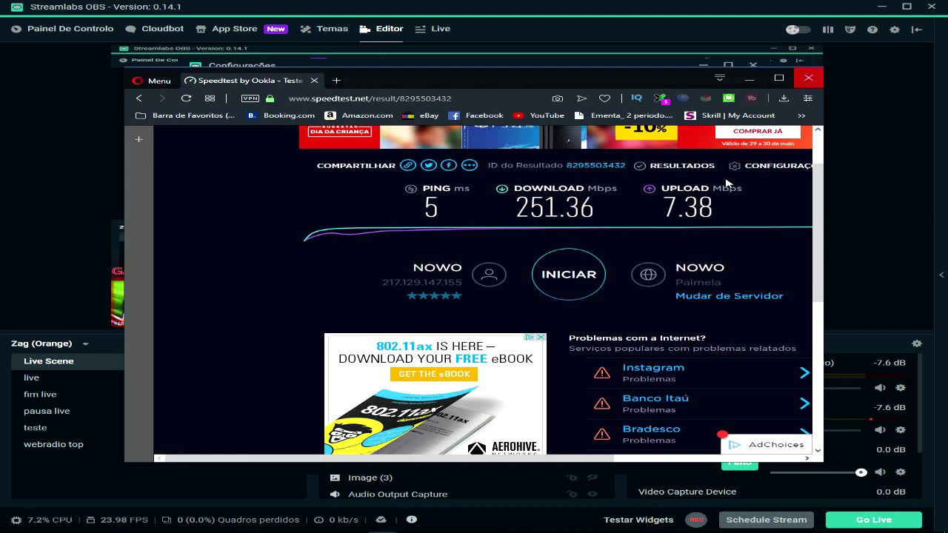
{"action": "scroll", "coordinate": [689, 237], "scroll_direction": "down", "scroll_amount": 2}
{"action": "scroll", "coordinate": [687, 254], "scroll_direction": "up", "scroll_amount": 3}
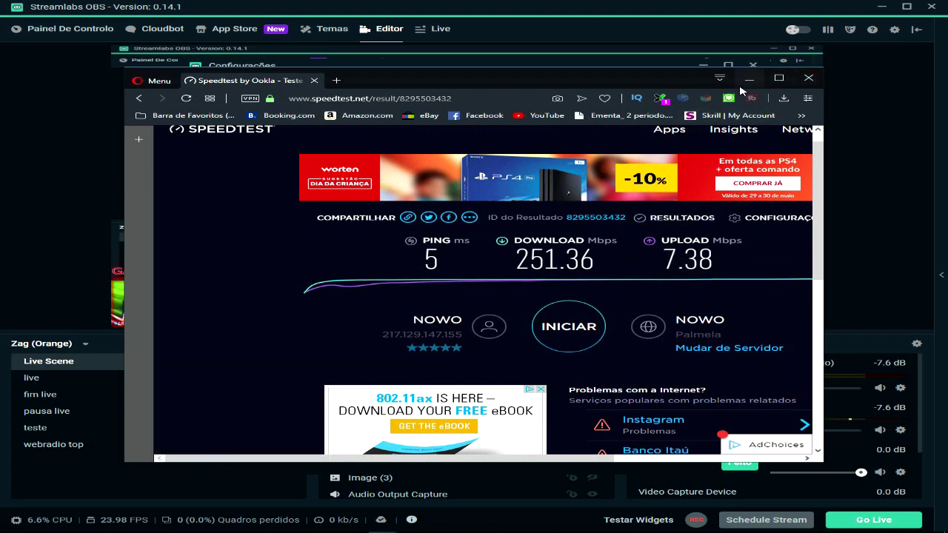
{"action": "left_click", "coordinate": [750, 85]}
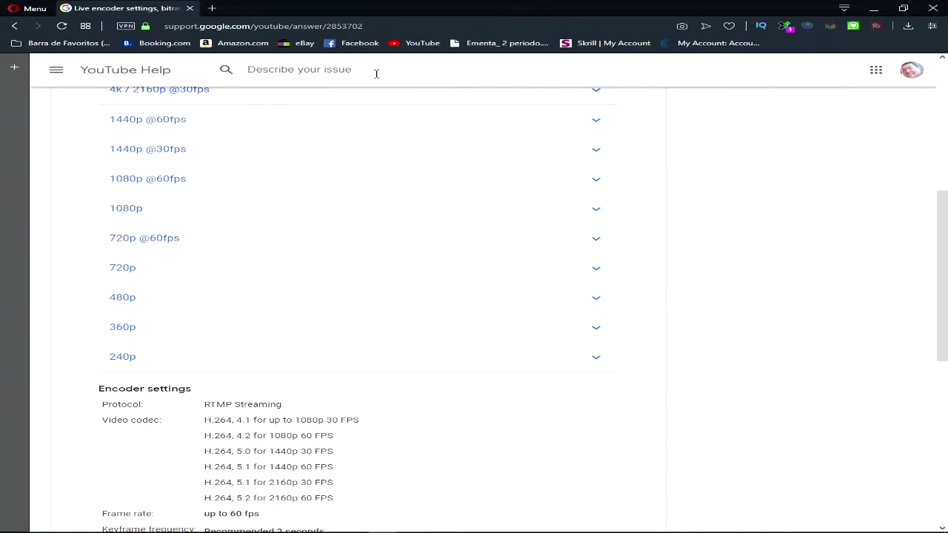
Compare YouTube Help's bitrate ranges for 720p, 480p and 360p with the Speedtest result, and return to Streamlabs OBS
{"action": "left_click", "coordinate": [597, 269]}
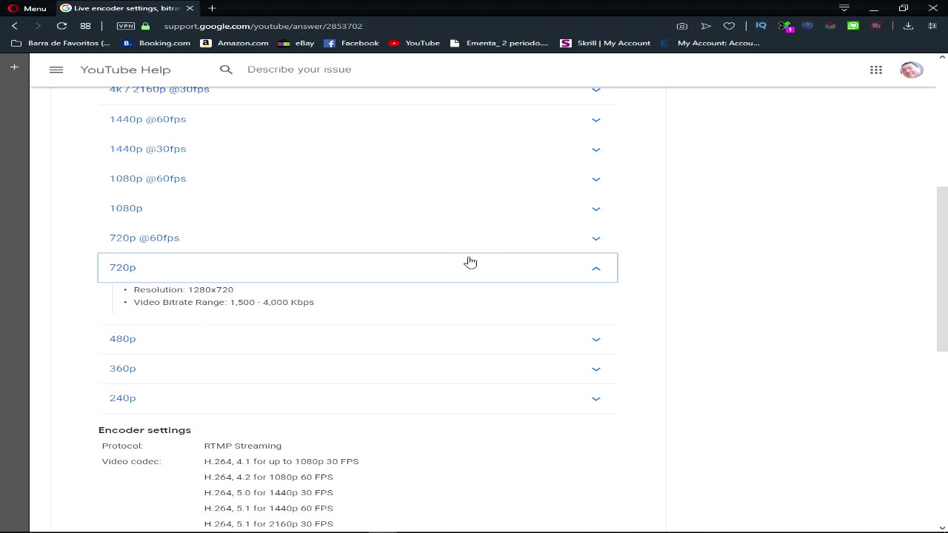
{"action": "left_click", "coordinate": [598, 342]}
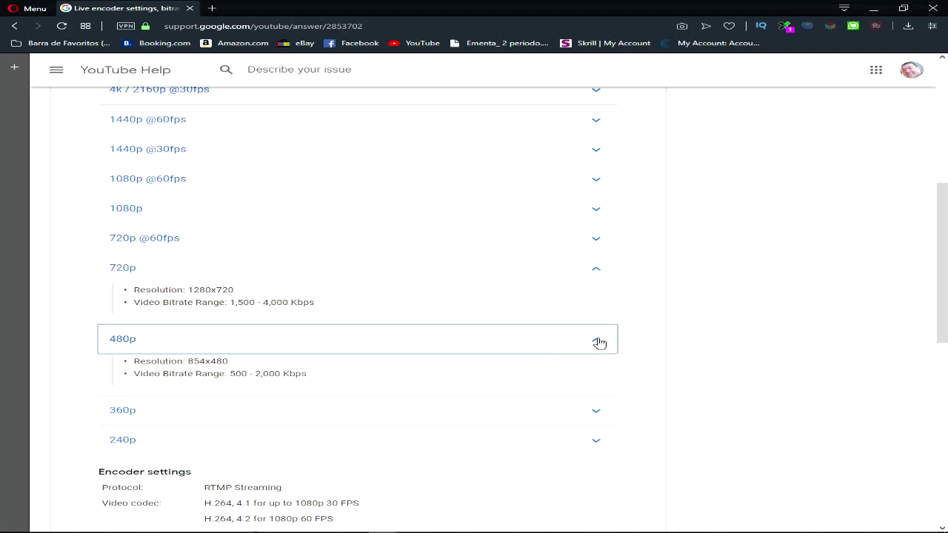
{"action": "left_click", "coordinate": [597, 410]}
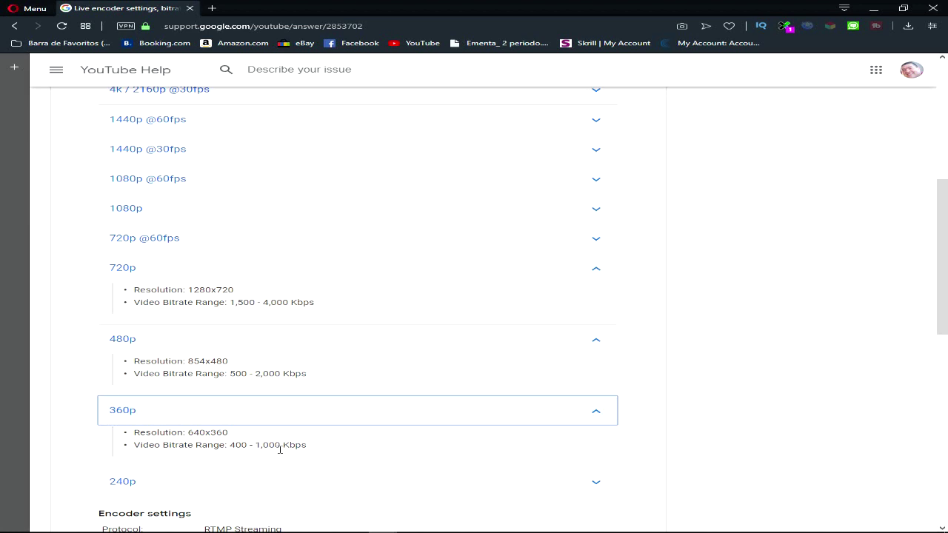
{"action": "mouse_move", "coordinate": [466, 530]}
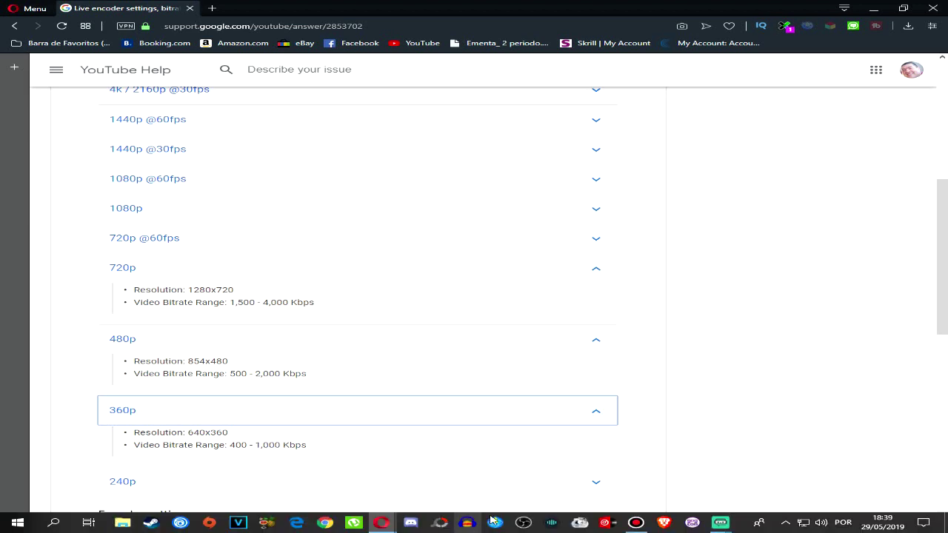
{"action": "left_click", "coordinate": [389, 507]}
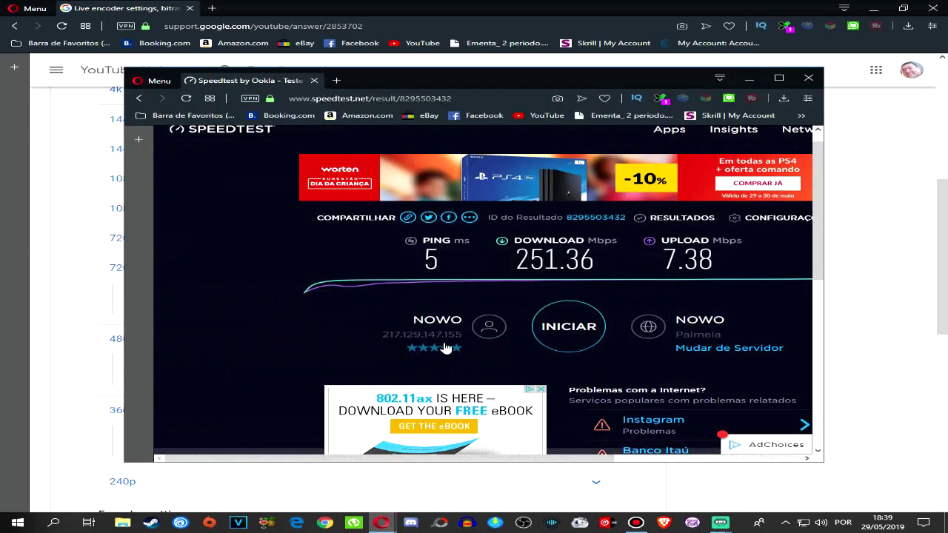
{"action": "left_click", "coordinate": [750, 80]}
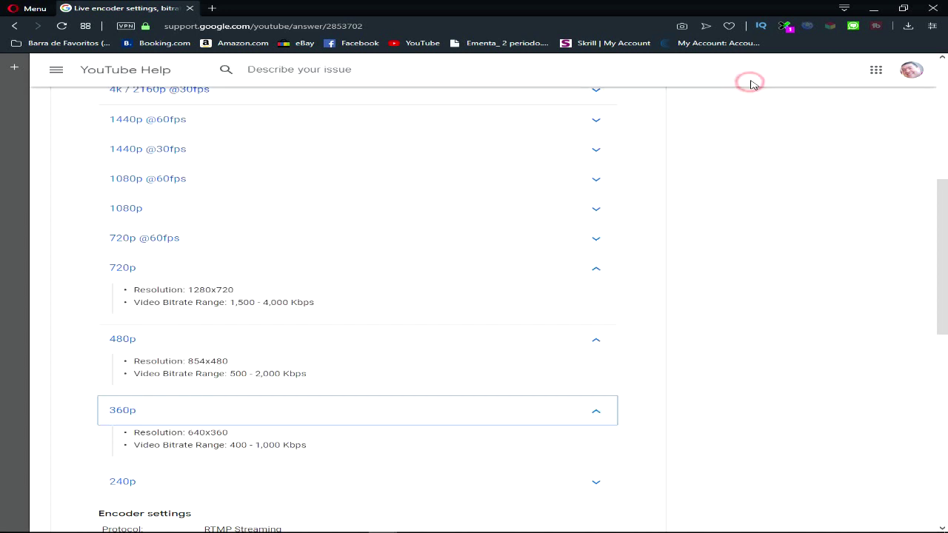
{"action": "left_click", "coordinate": [873, 8]}
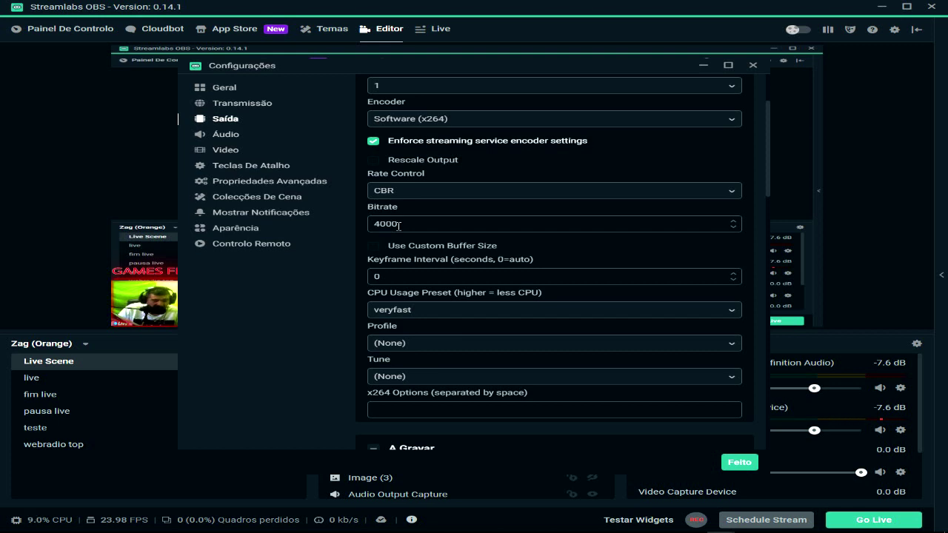
Try the ultrafast CPU usage preset and set it back to veryfast
{"action": "left_click", "coordinate": [445, 313]}
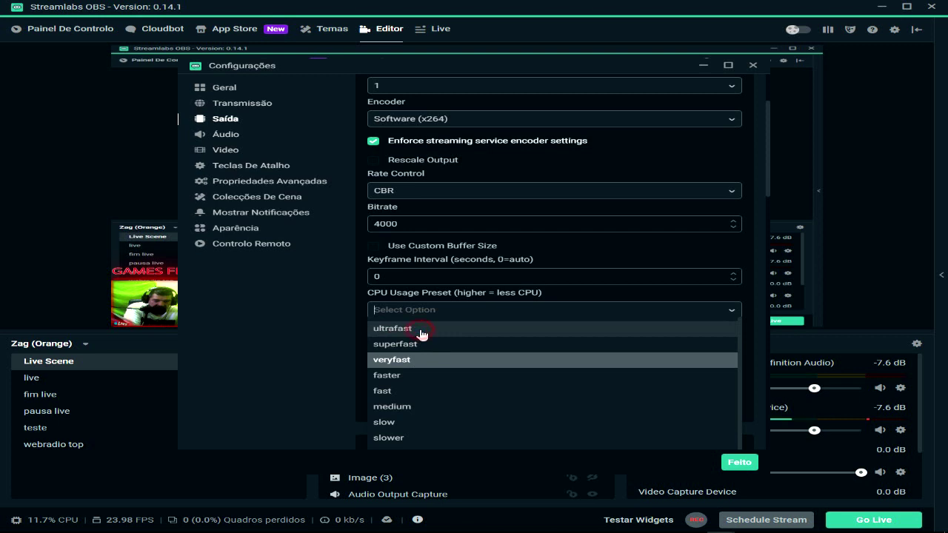
{"action": "left_click", "coordinate": [420, 334]}
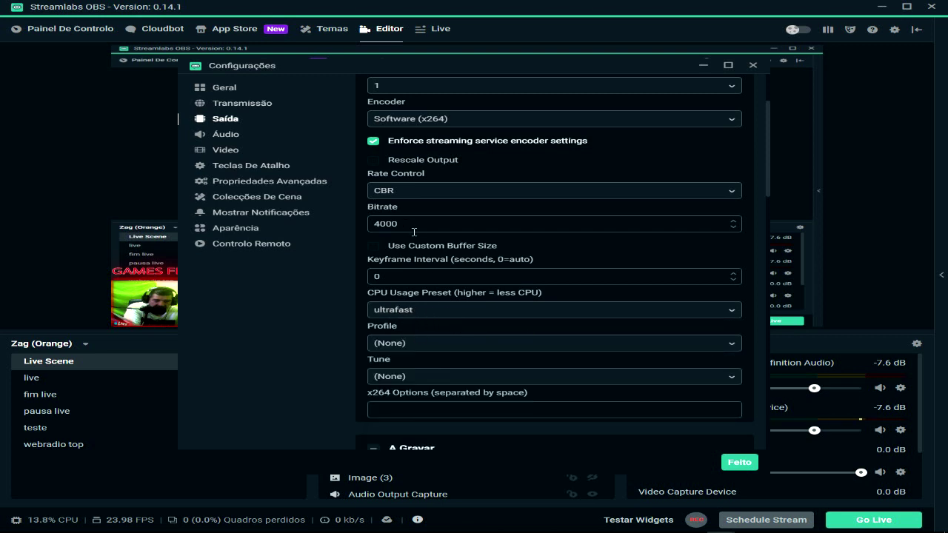
{"action": "left_click", "coordinate": [407, 311]}
{"action": "left_click", "coordinate": [407, 354]}
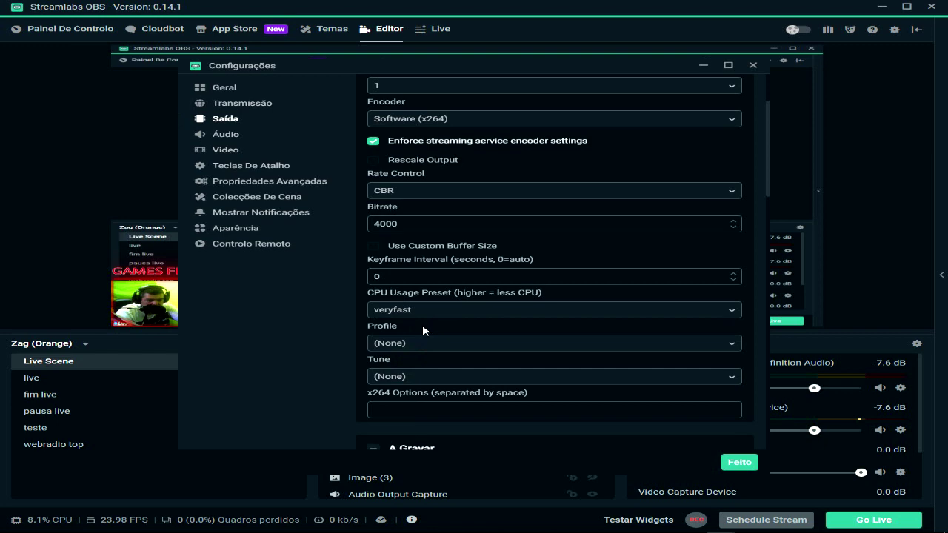
Look over the recording output settings and the audio settings
{"action": "scroll", "coordinate": [426, 329], "scroll_direction": "down", "scroll_amount": 1}
{"action": "scroll", "coordinate": [422, 333], "scroll_direction": "down", "scroll_amount": 1}
{"action": "scroll", "coordinate": [422, 332], "scroll_direction": "down", "scroll_amount": 2}
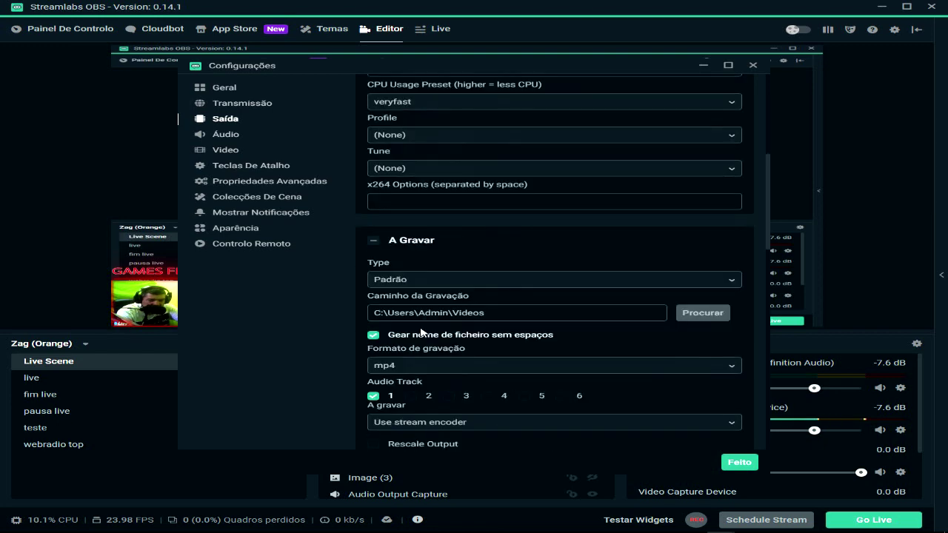
{"action": "scroll", "coordinate": [425, 328], "scroll_direction": "up", "scroll_amount": 6}
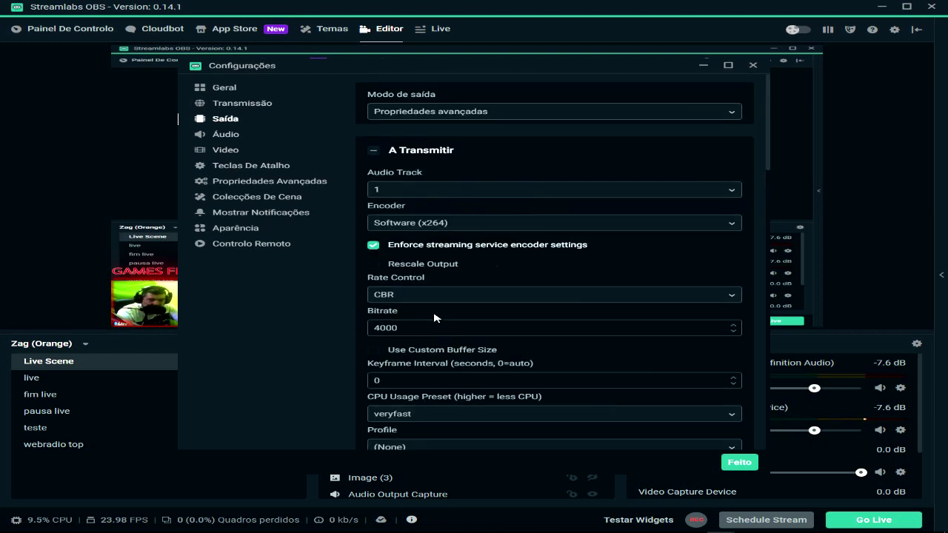
{"action": "left_click", "coordinate": [225, 134]}
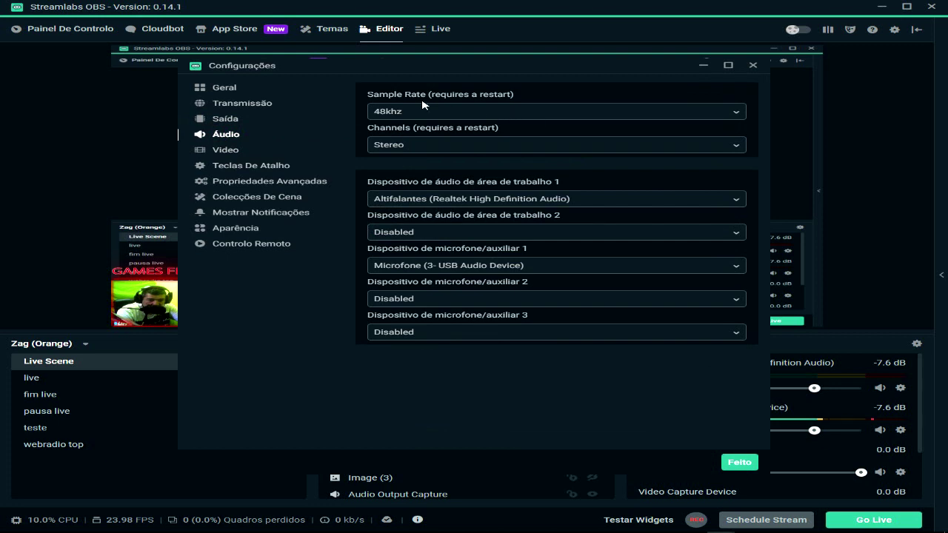
In the video settings, choose the Bilinear downscale filter, common FPS values as the FPS type, and 24 NTSC as the frame rate
{"action": "left_click", "coordinate": [226, 150]}
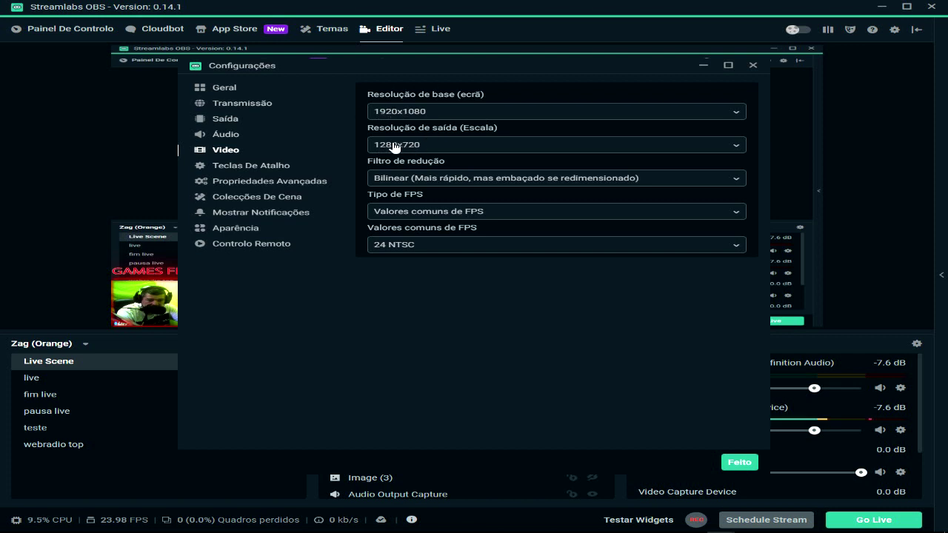
{"action": "left_click", "coordinate": [449, 179]}
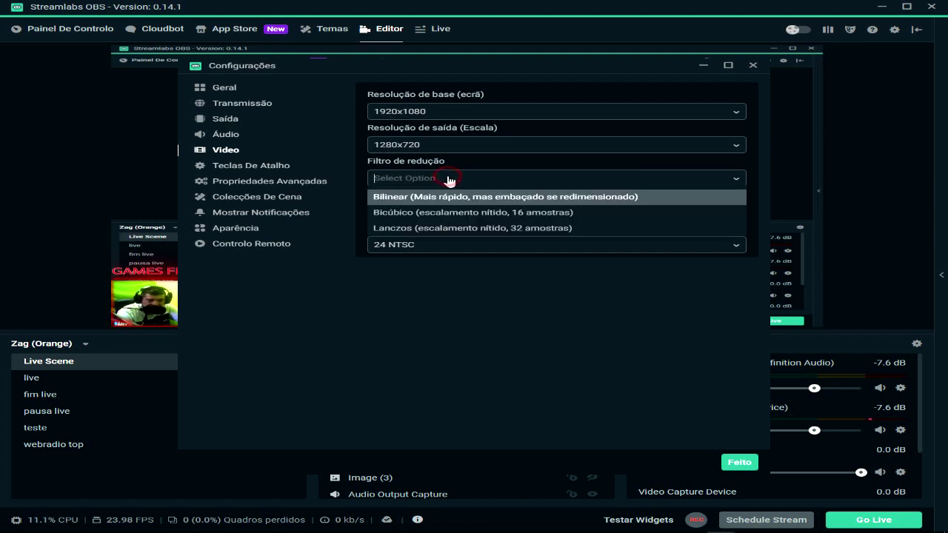
{"action": "left_click", "coordinate": [415, 197]}
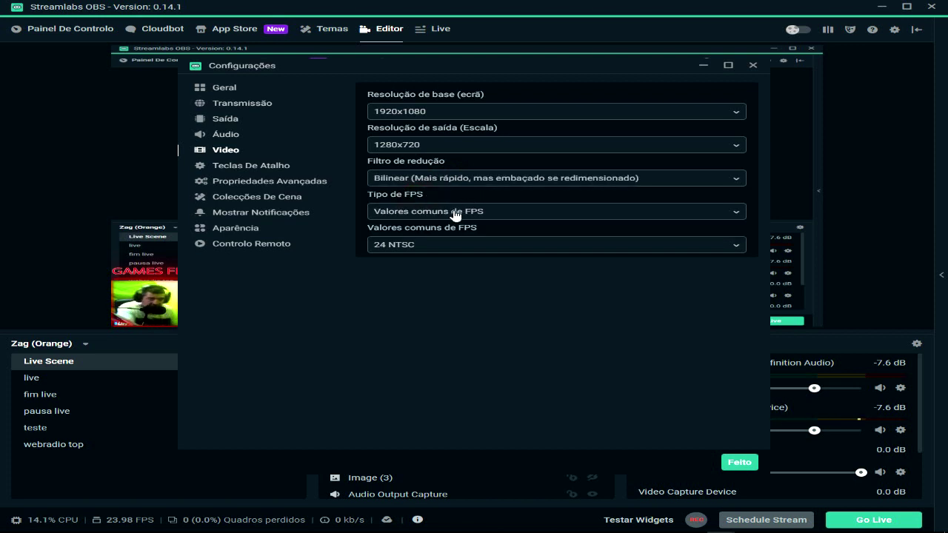
{"action": "left_click", "coordinate": [448, 212]}
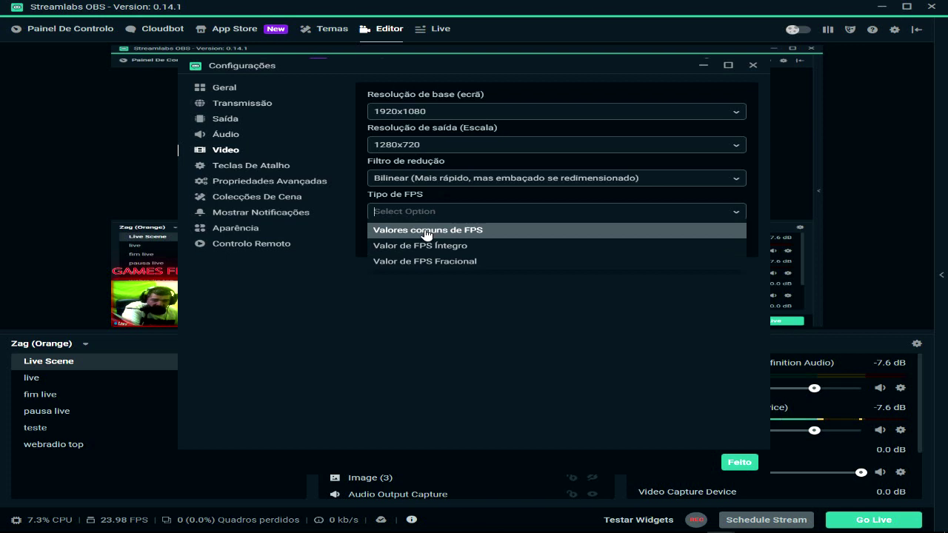
{"action": "left_click", "coordinate": [428, 231]}
{"action": "left_click", "coordinate": [444, 246]}
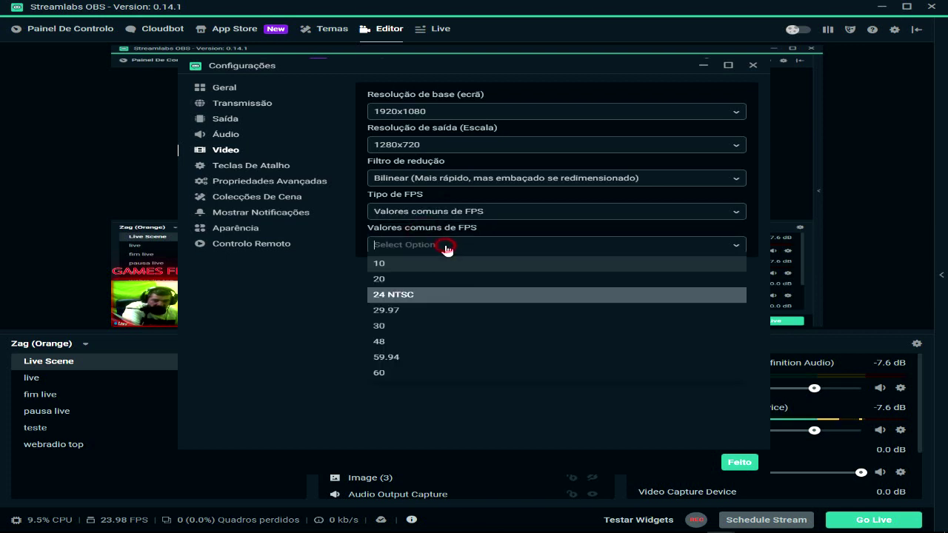
{"action": "left_click", "coordinate": [409, 297]}
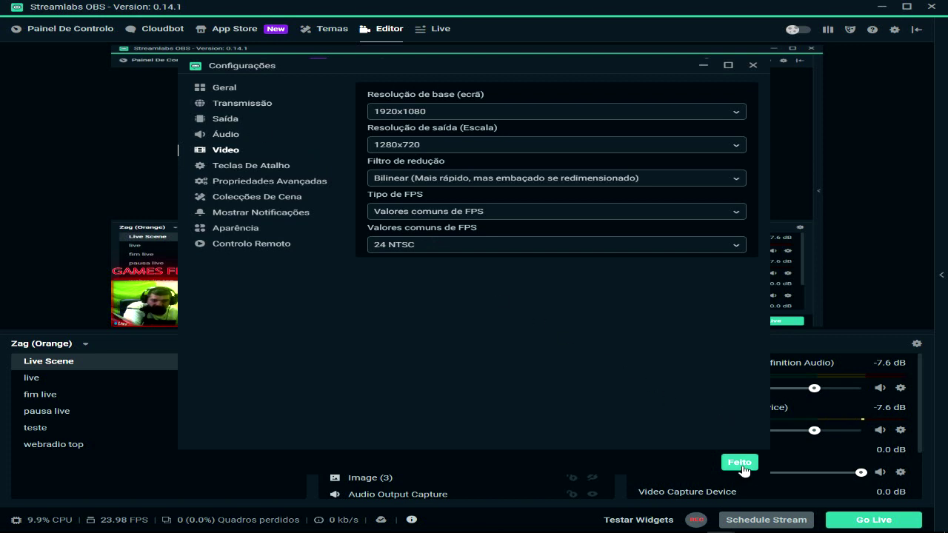
Look over the streaming output settings once more, from the encoder and bitrate through to the x264 options
{"action": "left_click", "coordinate": [237, 105]}
{"action": "left_click", "coordinate": [224, 120]}
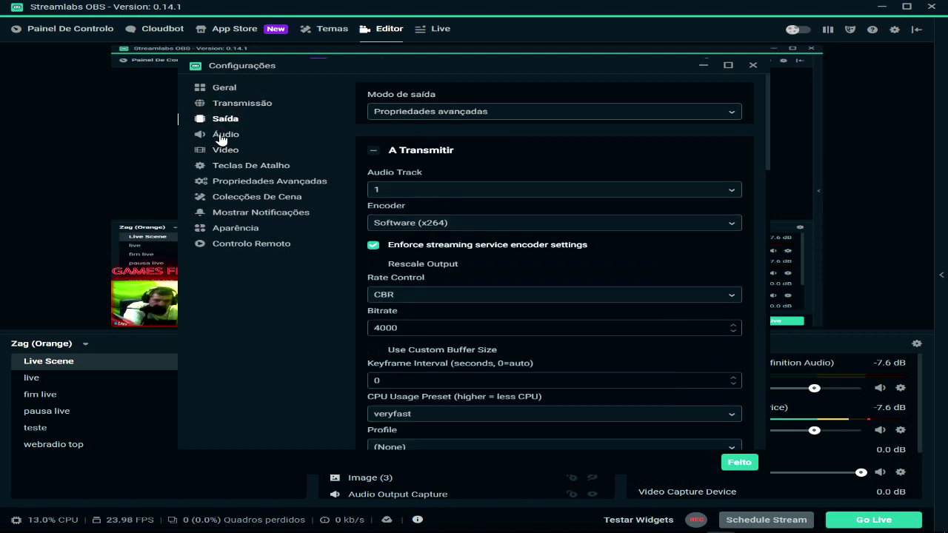
{"action": "scroll", "coordinate": [533, 349], "scroll_direction": "down", "scroll_amount": 3}
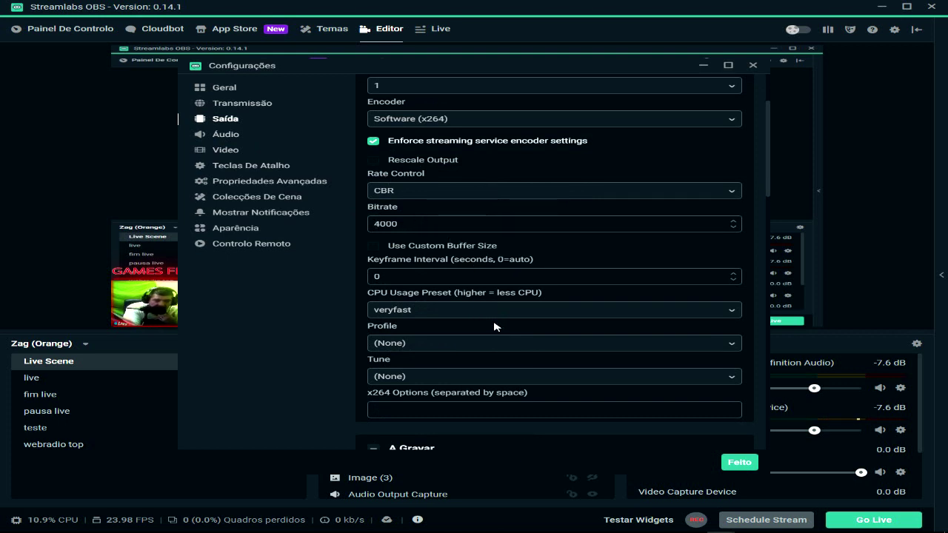
{"action": "scroll", "coordinate": [490, 337], "scroll_direction": "down", "scroll_amount": 2}
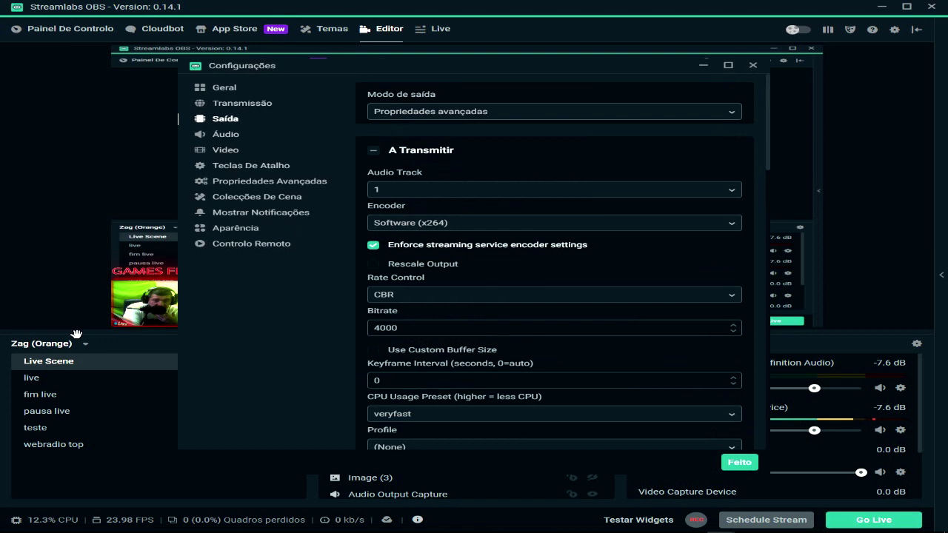
Review YouTube Help's bitrate ranges and encoder settings in Opera, return to Streamlabs OBS and close its settings with Done
{"action": "mouse_move", "coordinate": [380, 522]}
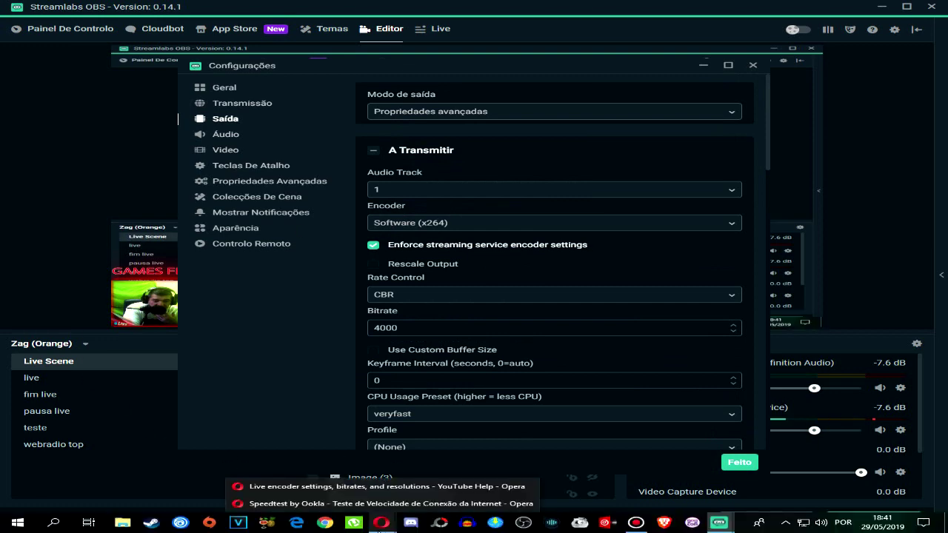
{"action": "left_click", "coordinate": [378, 487]}
{"action": "scroll", "coordinate": [282, 350], "scroll_direction": "up", "scroll_amount": 2}
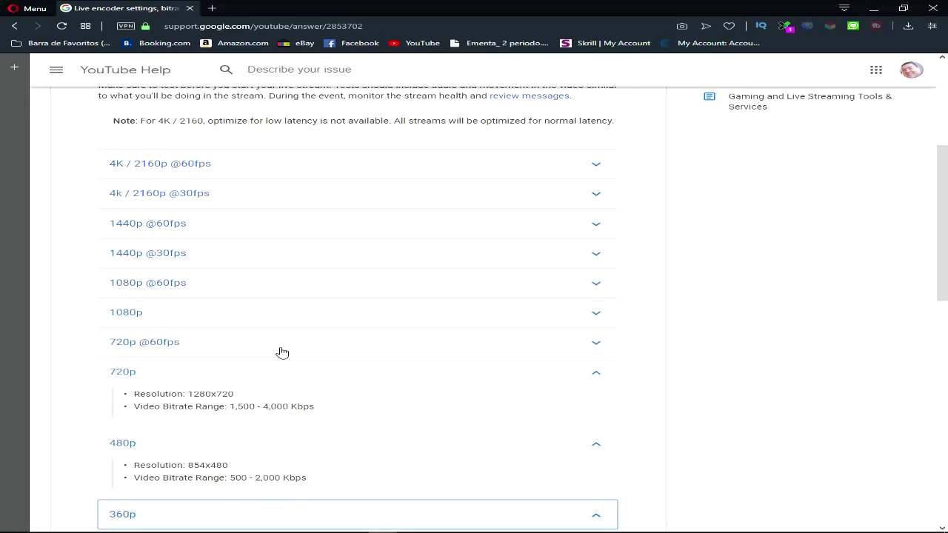
{"action": "scroll", "coordinate": [282, 353], "scroll_direction": "down", "scroll_amount": 1}
{"action": "scroll", "coordinate": [281, 352], "scroll_direction": "down", "scroll_amount": 1}
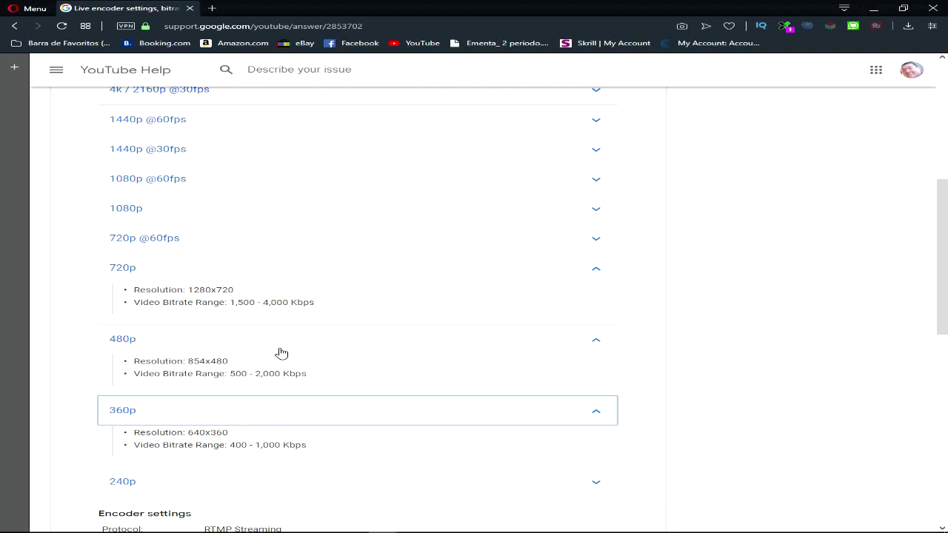
{"action": "scroll", "coordinate": [282, 352], "scroll_direction": "down", "scroll_amount": 2}
{"action": "scroll", "coordinate": [272, 364], "scroll_direction": "down", "scroll_amount": 1}
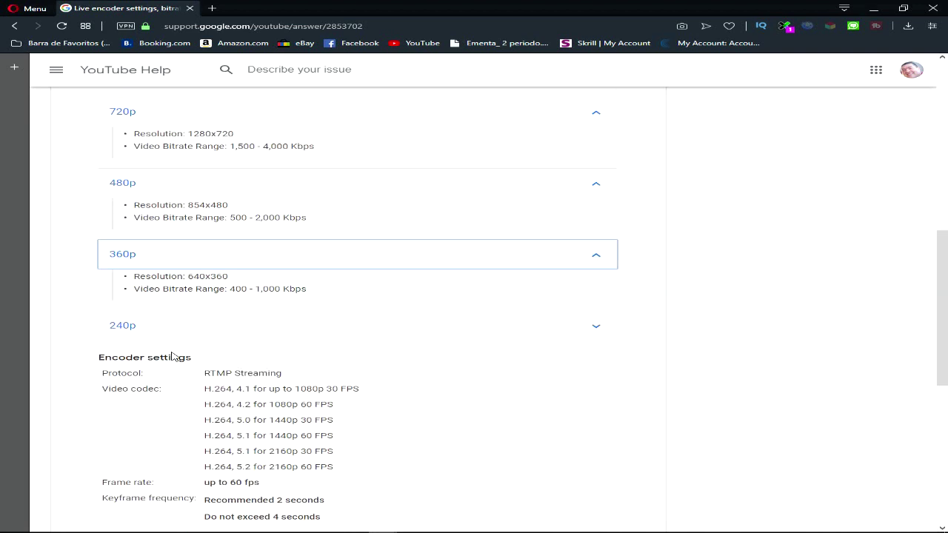
{"action": "scroll", "coordinate": [215, 369], "scroll_direction": "down", "scroll_amount": 1}
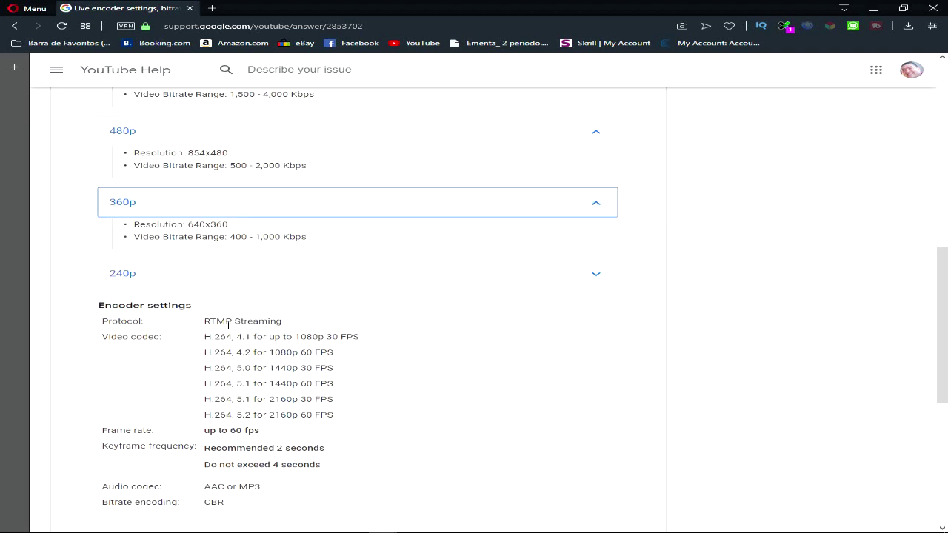
{"action": "scroll", "coordinate": [249, 321], "scroll_direction": "up", "scroll_amount": 2}
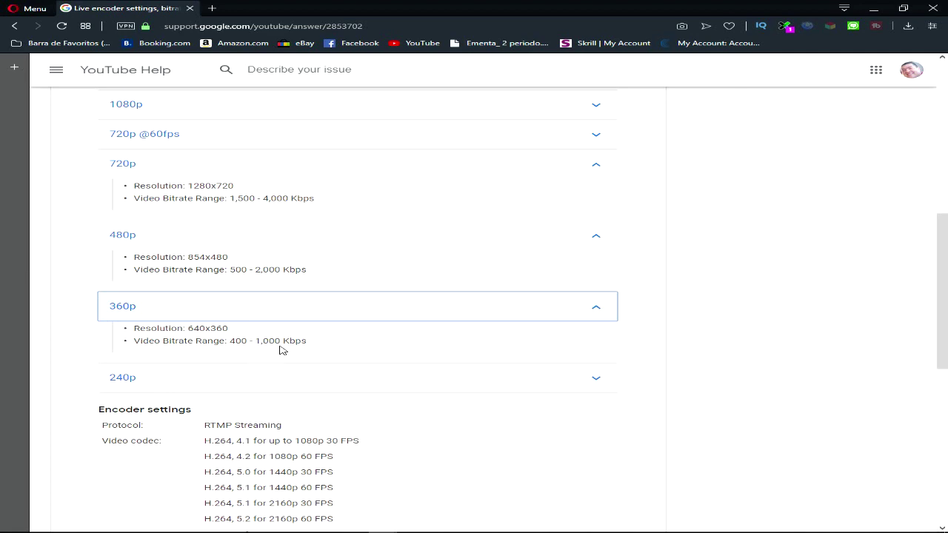
{"action": "scroll", "coordinate": [280, 350], "scroll_direction": "up", "scroll_amount": 2}
{"action": "scroll", "coordinate": [278, 415], "scroll_direction": "down", "scroll_amount": 2}
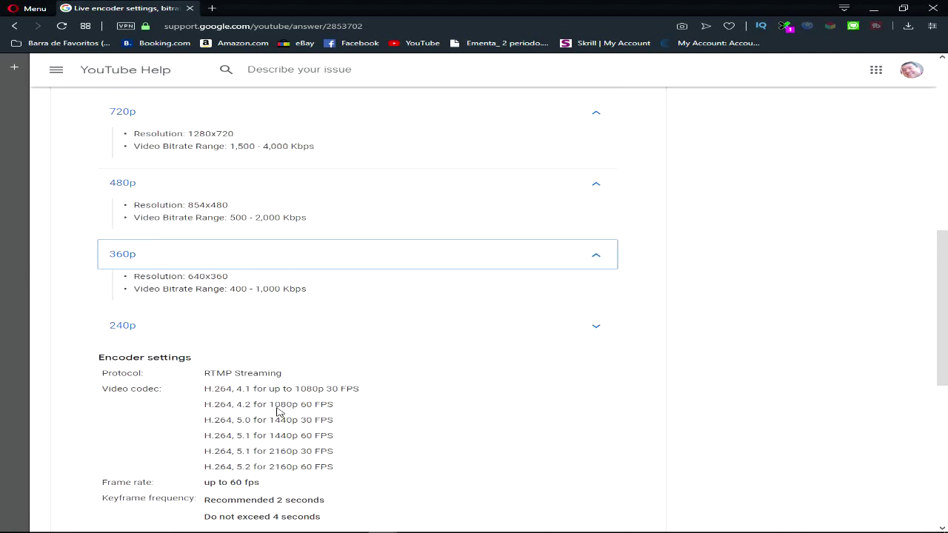
{"action": "scroll", "coordinate": [277, 407], "scroll_direction": "up", "scroll_amount": 6}
{"action": "left_click", "coordinate": [873, 8]}
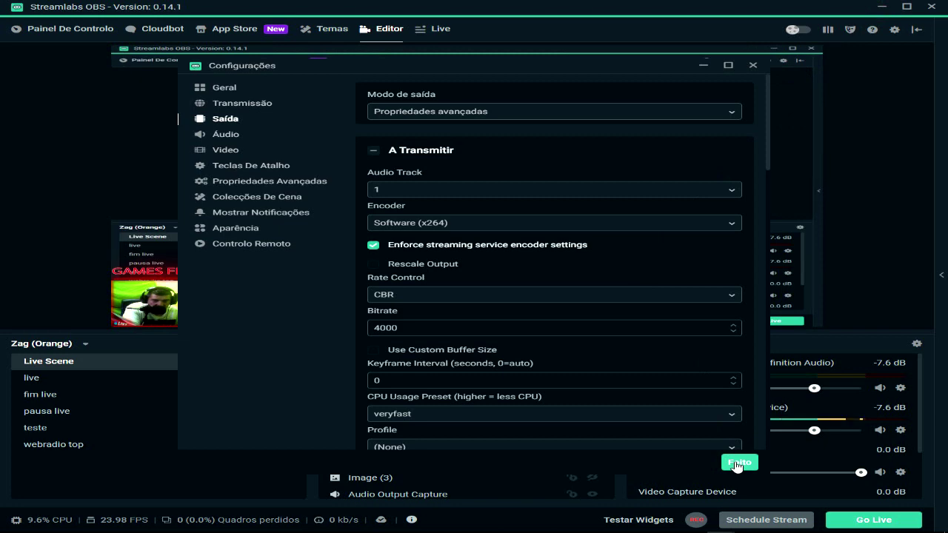
{"action": "left_click", "coordinate": [737, 463]}
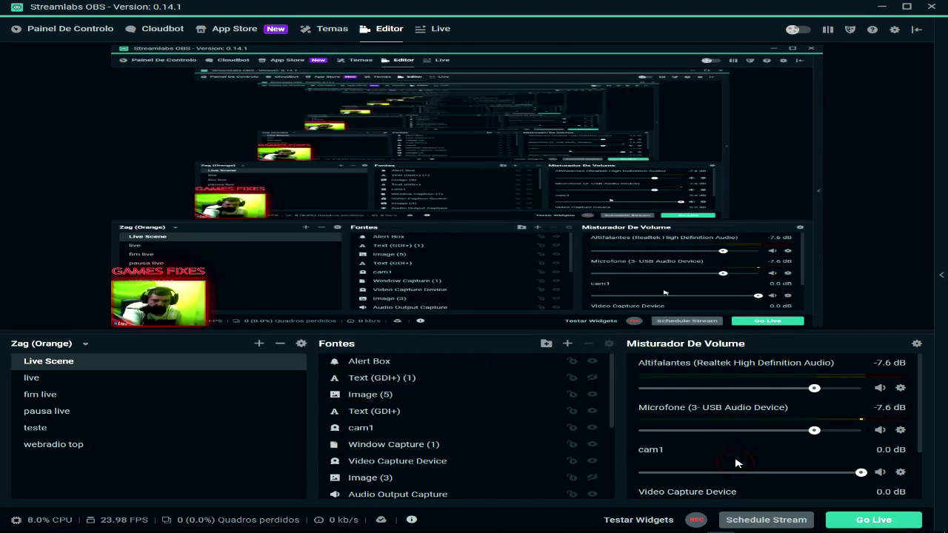
Open the Windows Ethernet connection's properties and bring up the settings of its Internet Protocol Version 4 (TCP/IPv4) item
{"action": "mouse_move", "coordinate": [811, 529]}
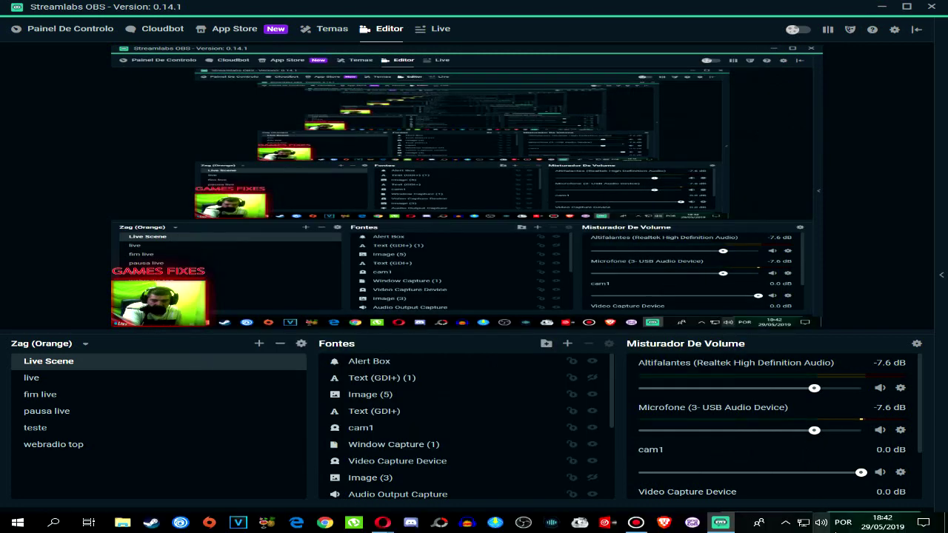
{"action": "right_click", "coordinate": [807, 524]}
{"action": "left_click", "coordinate": [812, 513]}
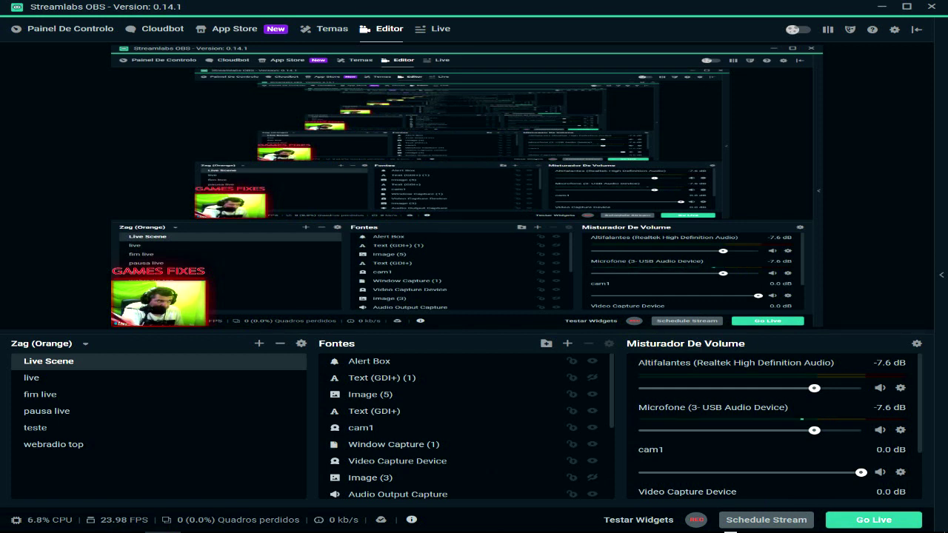
{"action": "left_click", "coordinate": [730, 531]}
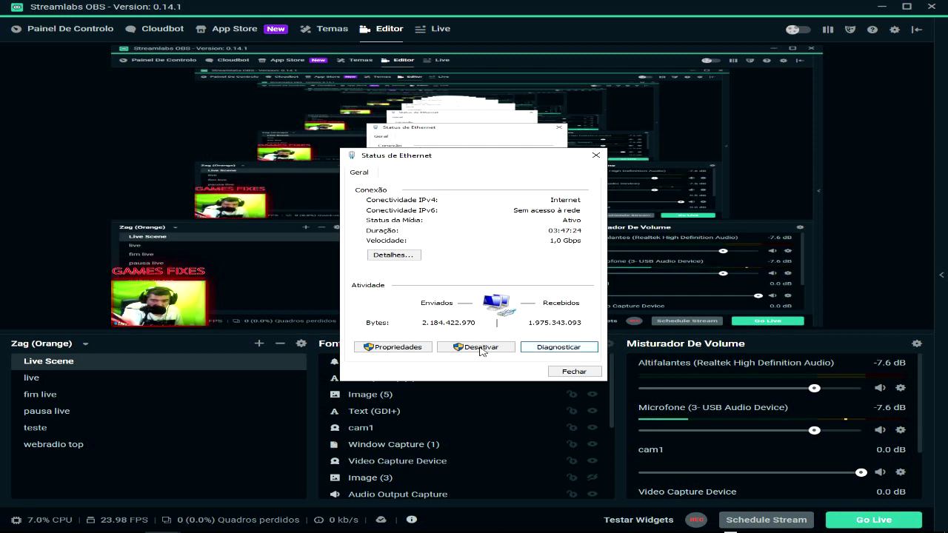
{"action": "left_click", "coordinate": [412, 349]}
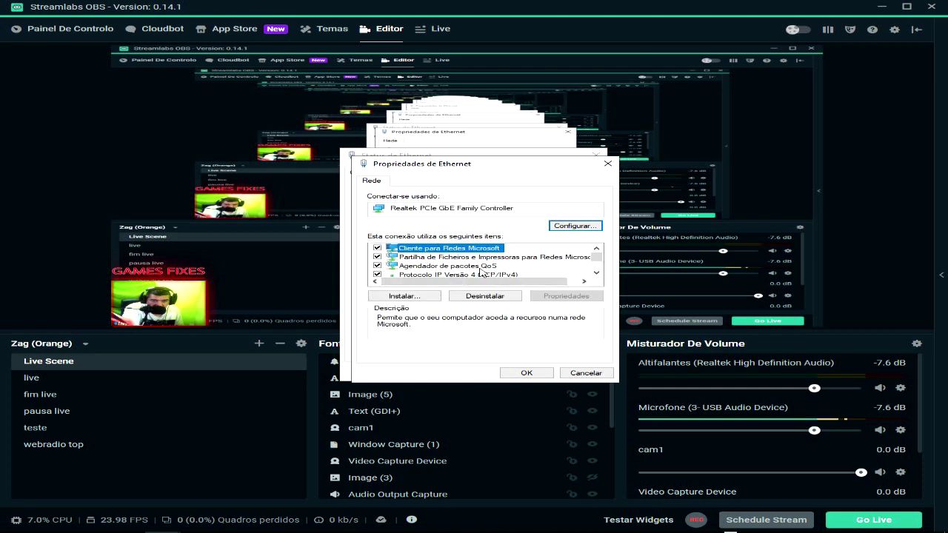
{"action": "scroll", "coordinate": [468, 274], "scroll_direction": "down", "scroll_amount": 1}
{"action": "left_click", "coordinate": [473, 257]}
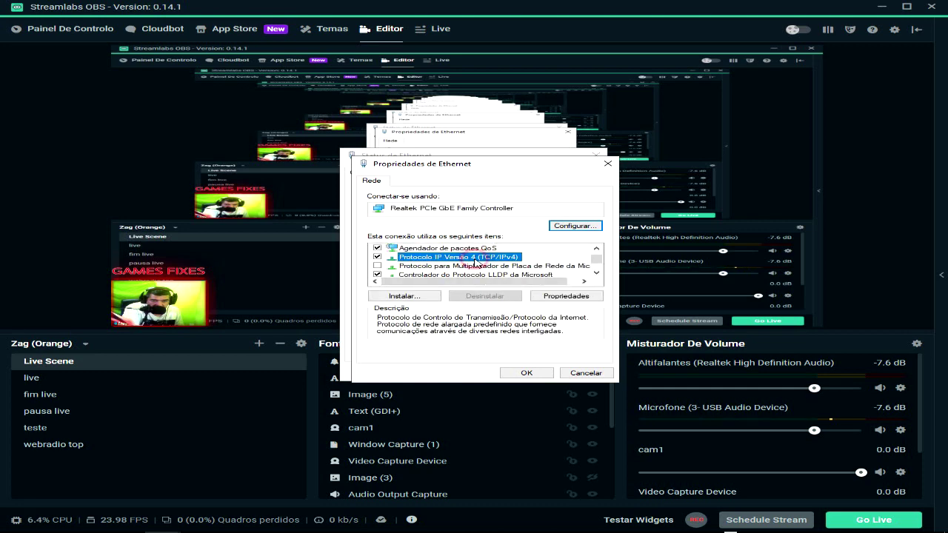
{"action": "left_click", "coordinate": [585, 297]}
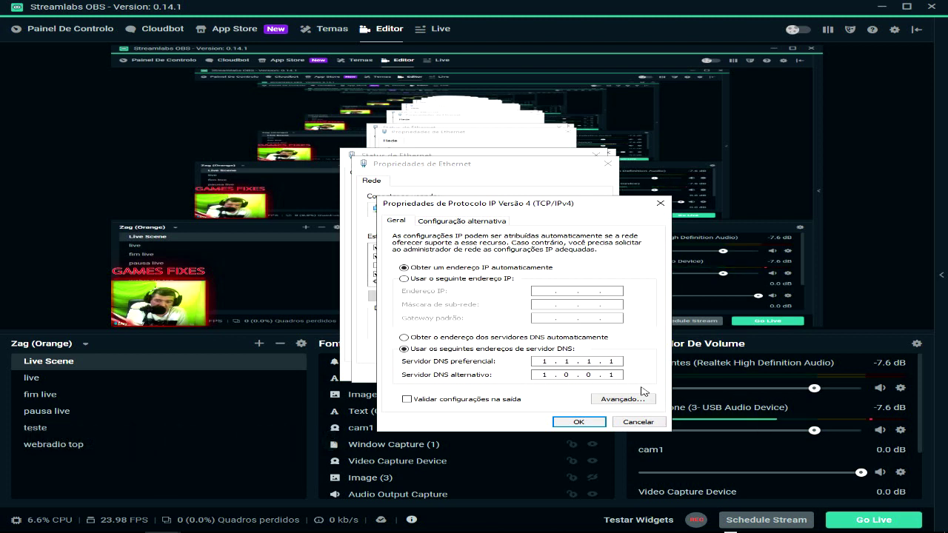
Set the preferred DNS server of the IPv4 connection to 8.8.8.8
{"action": "double_click", "coordinate": [548, 361]}
{"action": "type", "text": "8"}
{"action": "double_click", "coordinate": [566, 361]}
{"action": "type", "text": "8"}
{"action": "double_click", "coordinate": [589, 362]}
{"action": "type", "text": "8"}
{"action": "double_click", "coordinate": [612, 361]}
{"action": "type", "text": "8"}
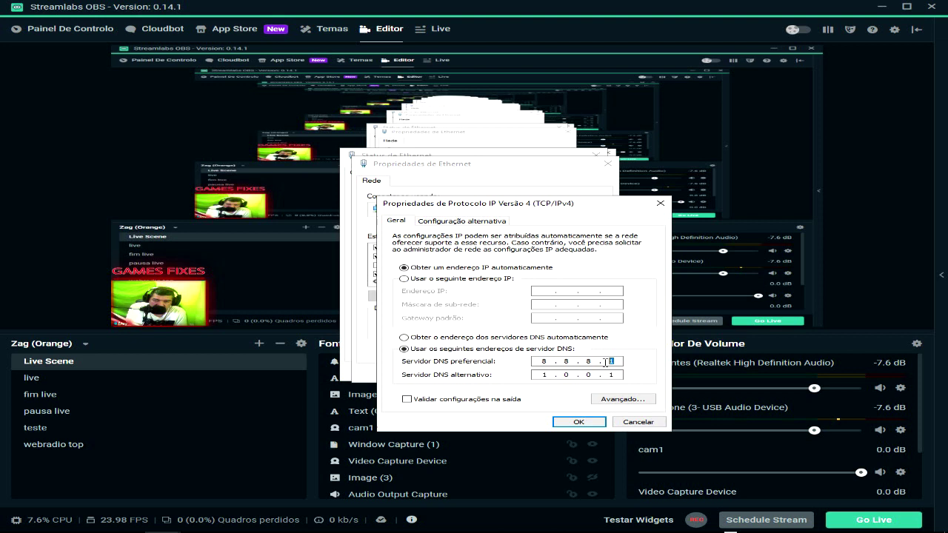
Set the alternate DNS server to 8.8.4.4, confirm the IPv4 settings and close the Ethernet properties and status dialogs
{"action": "double_click", "coordinate": [551, 375]}
{"action": "double_click", "coordinate": [566, 375]}
{"action": "double_click", "coordinate": [590, 376]}
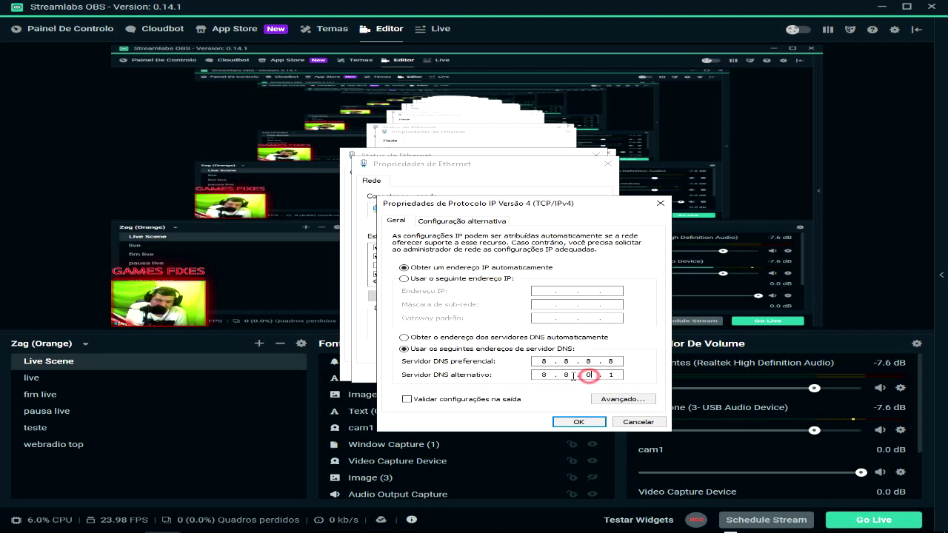
{"action": "double_click", "coordinate": [611, 375]}
{"action": "type", "text": "4"}
{"action": "left_click", "coordinate": [589, 422]}
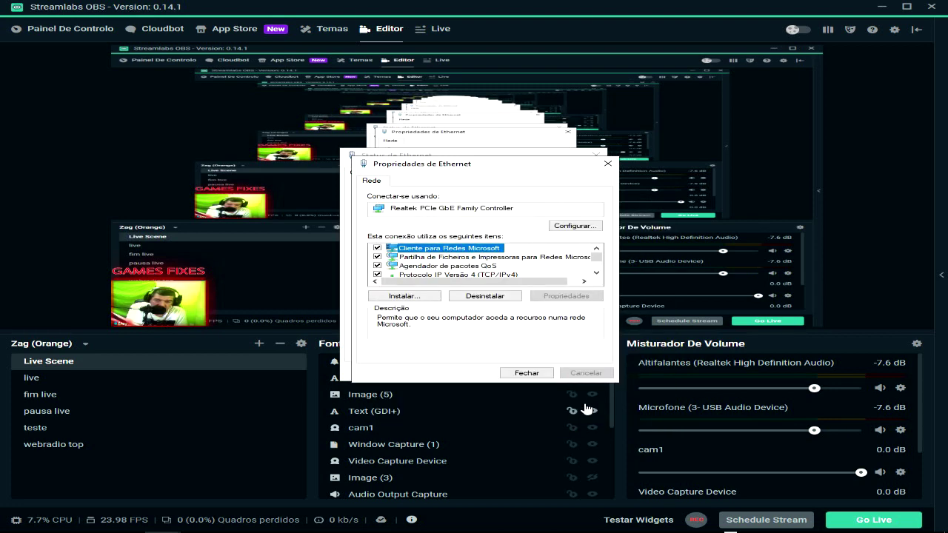
{"action": "left_click", "coordinate": [540, 374]}
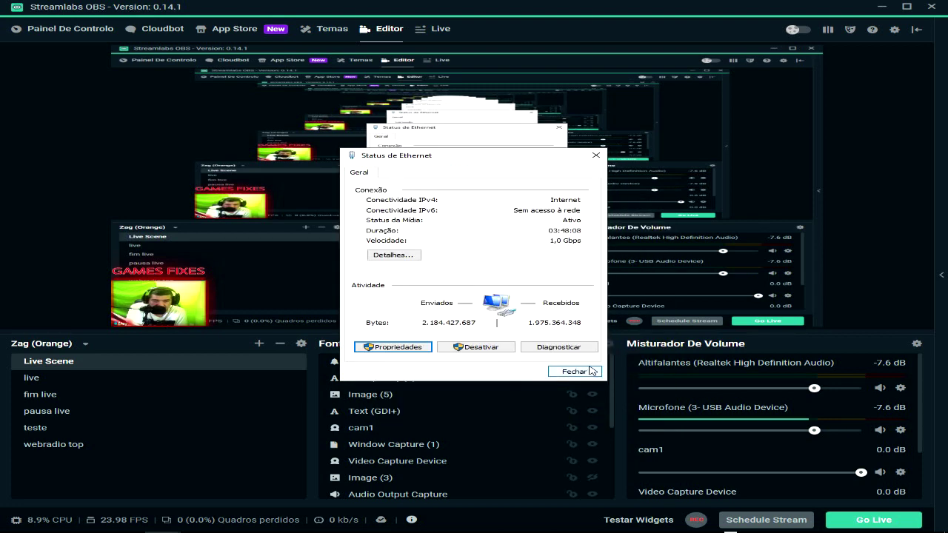
{"action": "left_click", "coordinate": [571, 371]}
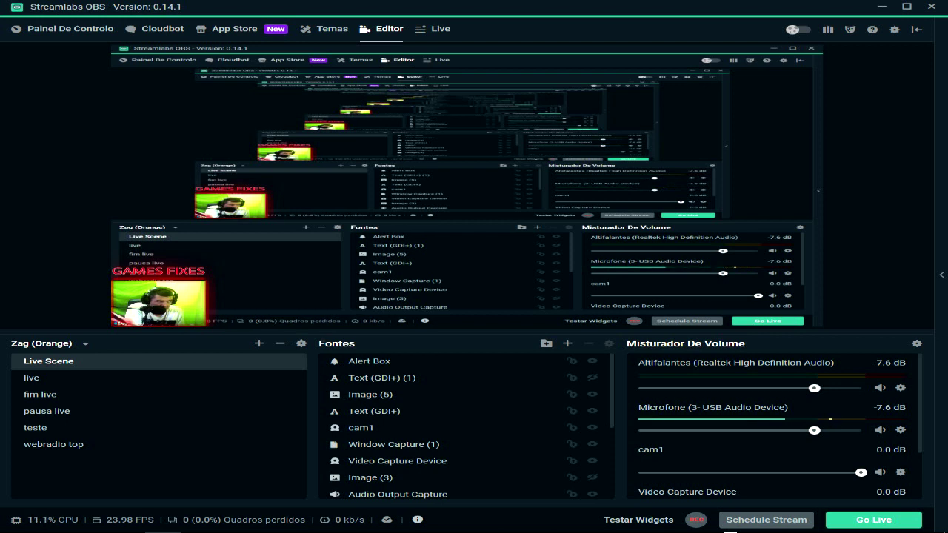
Switch to the Speedtest by Ookla page in Opera, run a new connection speed test, check its results and minimize the browser
{"action": "mouse_move", "coordinate": [451, 507]}
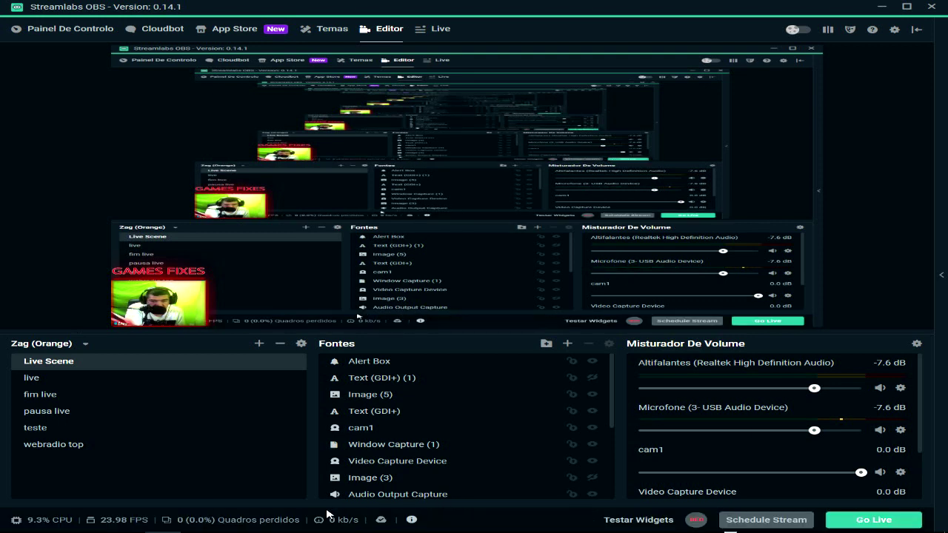
{"action": "mouse_move", "coordinate": [729, 529]}
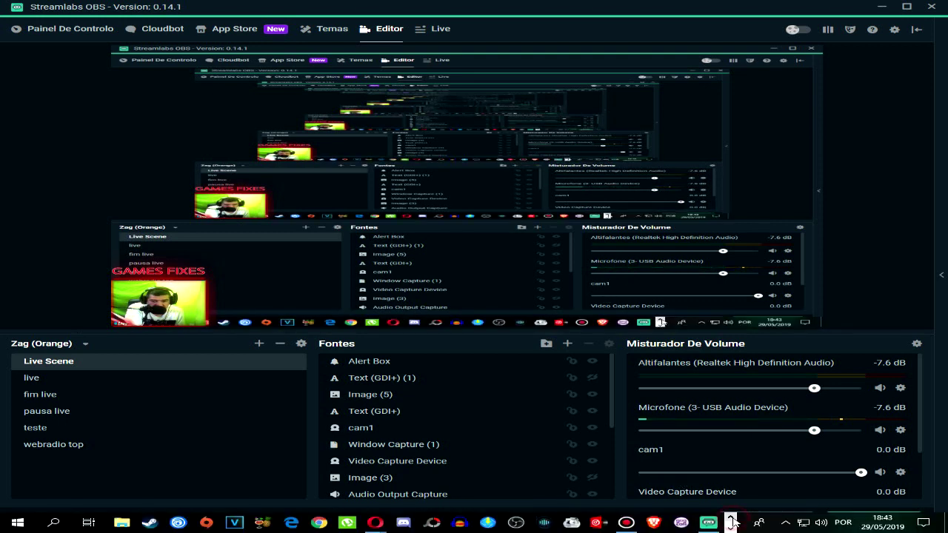
{"action": "mouse_move", "coordinate": [374, 523]}
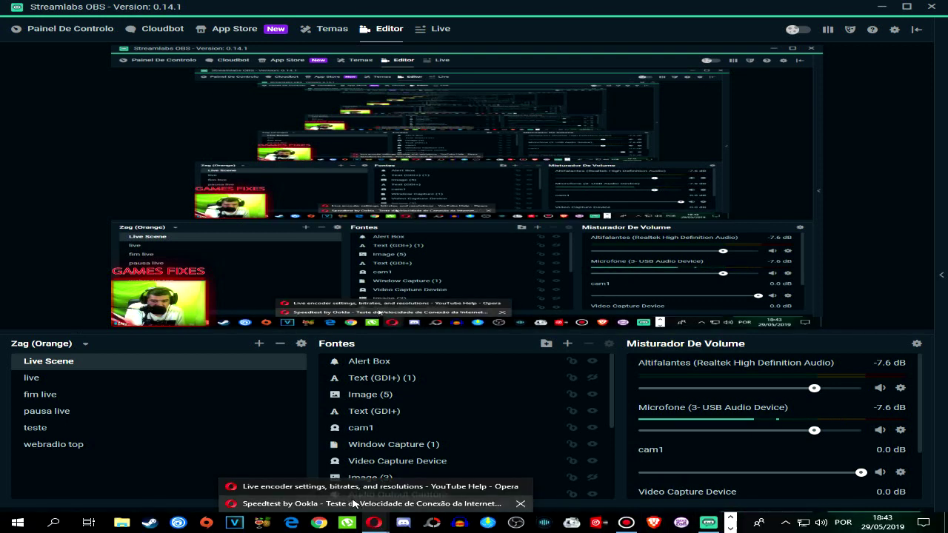
{"action": "left_click", "coordinate": [348, 505]}
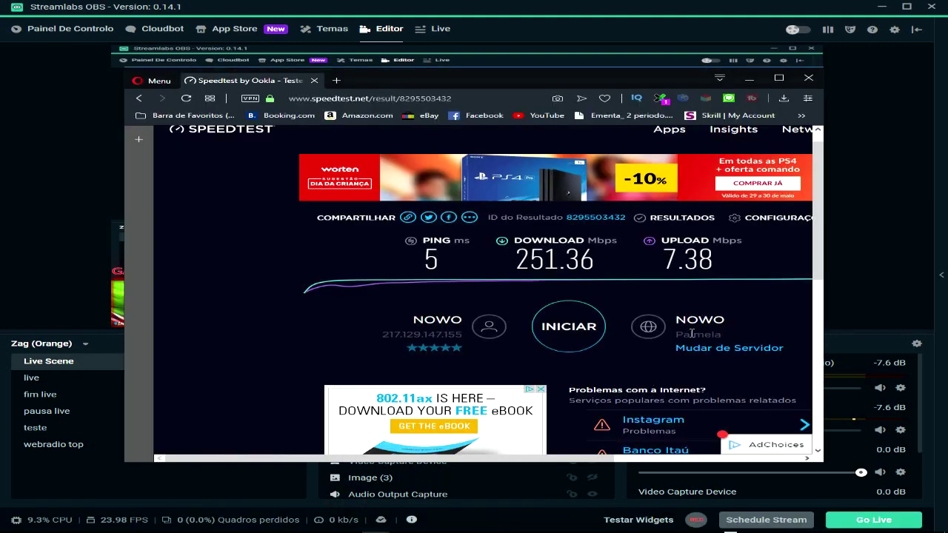
{"action": "left_click_drag", "start_coordinate": [817, 145], "coordinate": [846, 197]}
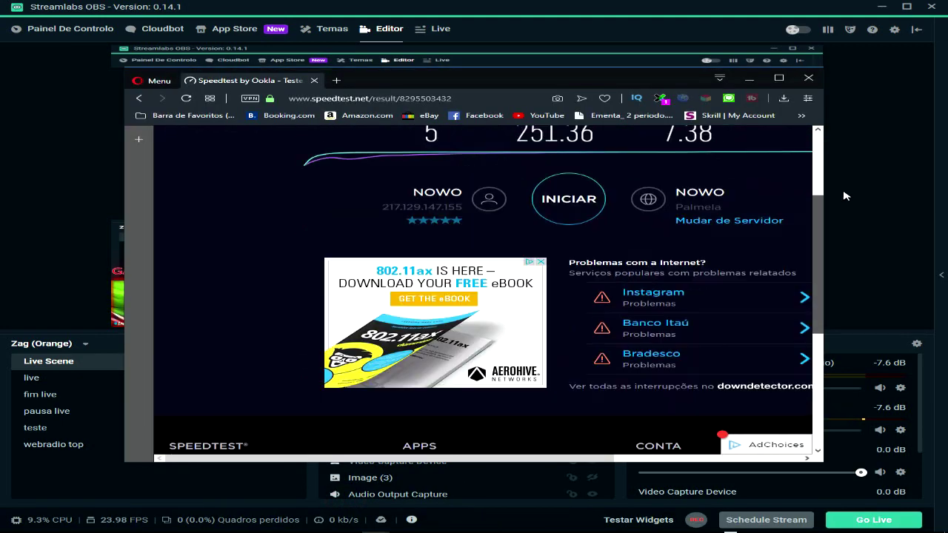
{"action": "scroll", "coordinate": [561, 317], "scroll_direction": "up", "scroll_amount": 2}
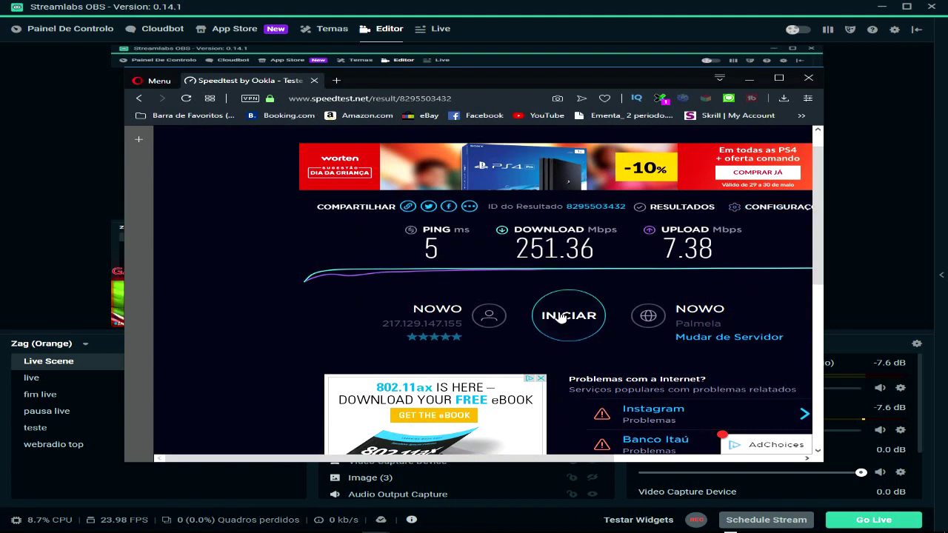
{"action": "left_click", "coordinate": [560, 316]}
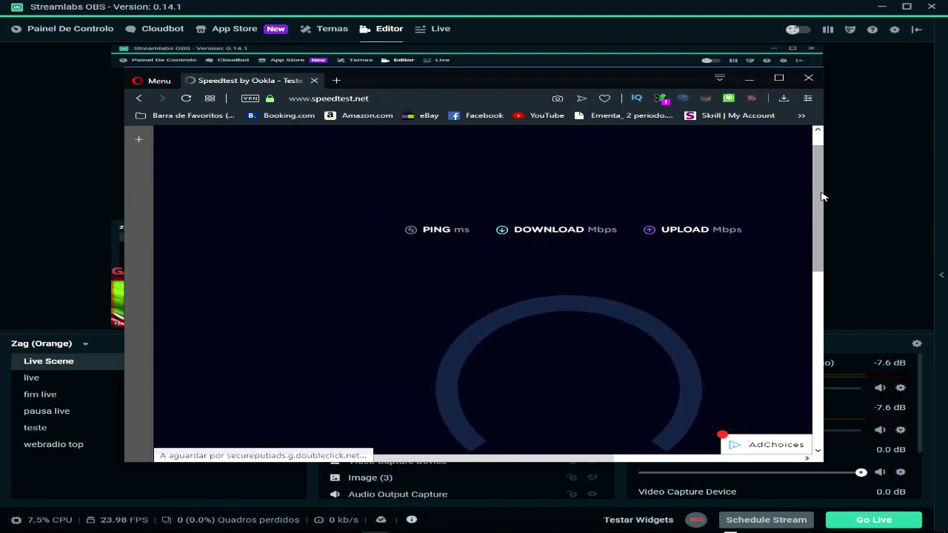
{"action": "left_click_drag", "start_coordinate": [822, 197], "coordinate": [822, 225]}
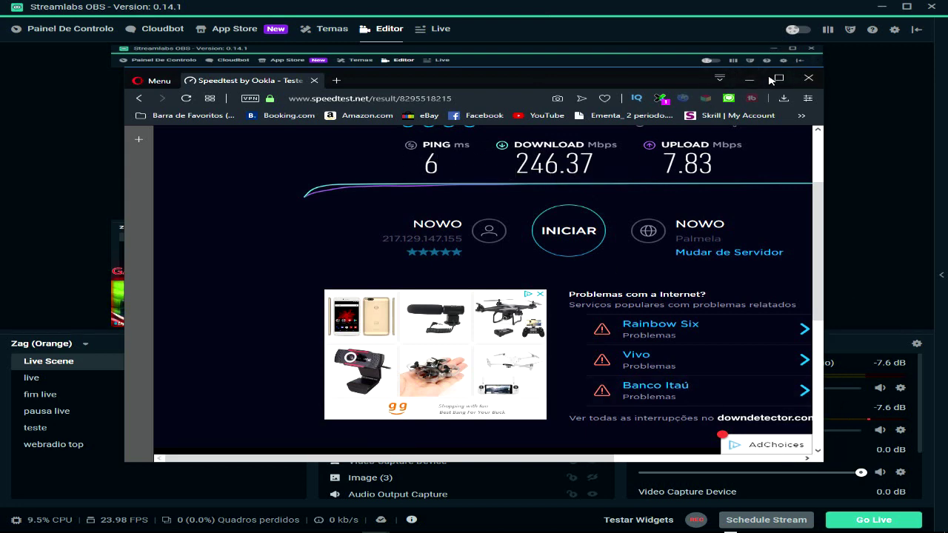
{"action": "left_click", "coordinate": [749, 77]}
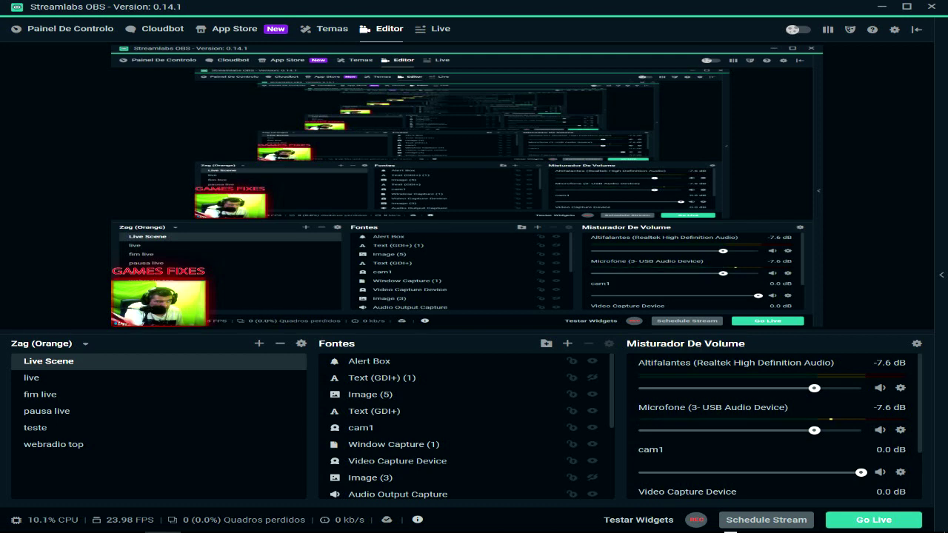
Return to the Windows IPv4 (TCP/IPv4) properties and set the preferred DNS server to 1.1.1.1
{"action": "key", "text": "alt+Tab"}
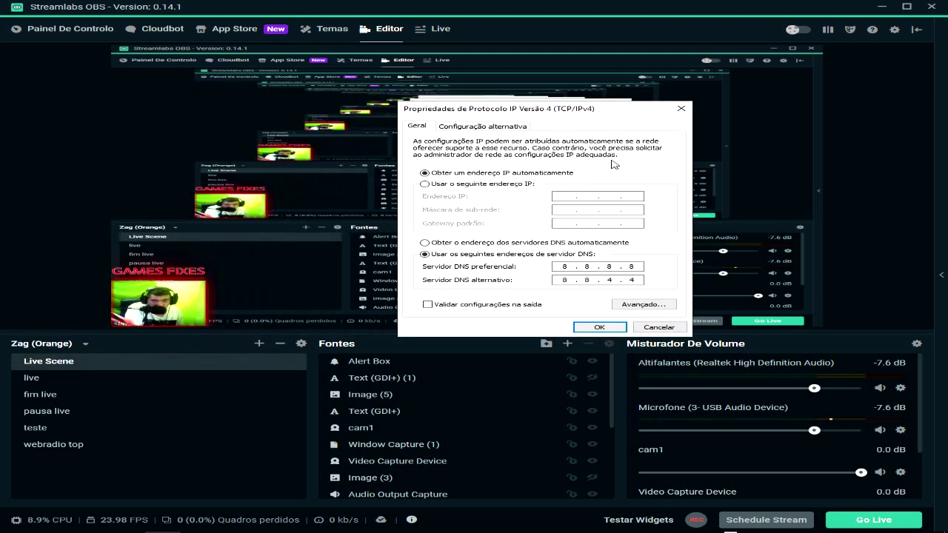
{"action": "double_click", "coordinate": [565, 267]}
{"action": "type", "text": "1"}
{"action": "double_click", "coordinate": [588, 266]}
{"action": "type", "text": "1"}
{"action": "double_click", "coordinate": [609, 267]}
{"action": "type", "text": "1"}
{"action": "double_click", "coordinate": [627, 267]}
{"action": "type", "text": "1"}
Set the alternate DNS server to 1.0.0.1 and confirm the IPv4 properties
{"action": "double_click", "coordinate": [565, 280]}
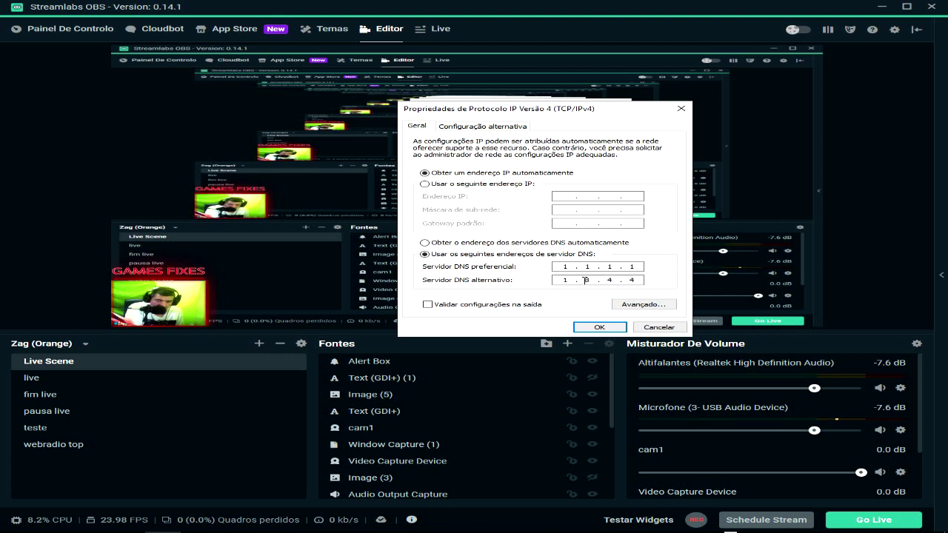
{"action": "double_click", "coordinate": [585, 280]}
{"action": "type", "text": "0"}
{"action": "double_click", "coordinate": [607, 280]}
{"action": "type", "text": "0"}
{"action": "double_click", "coordinate": [631, 279]}
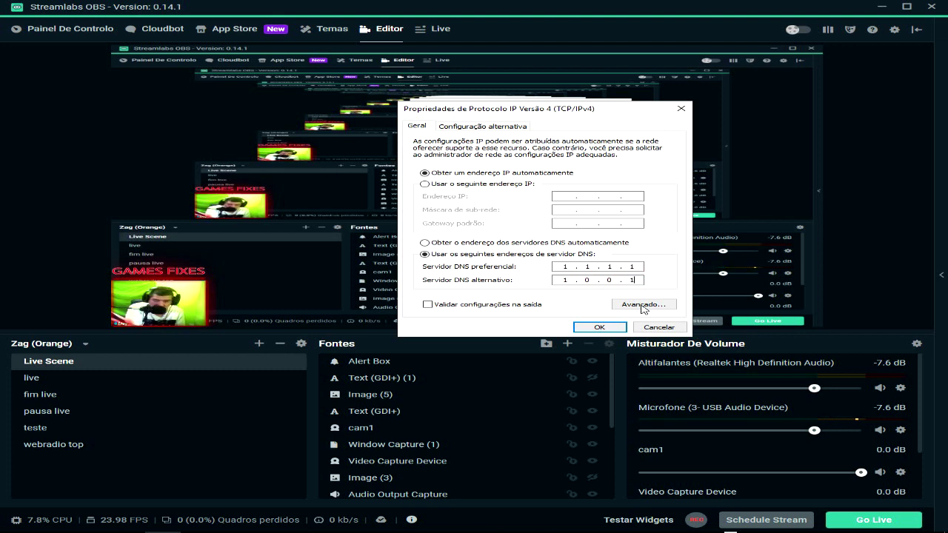
{"action": "left_click", "coordinate": [602, 327]}
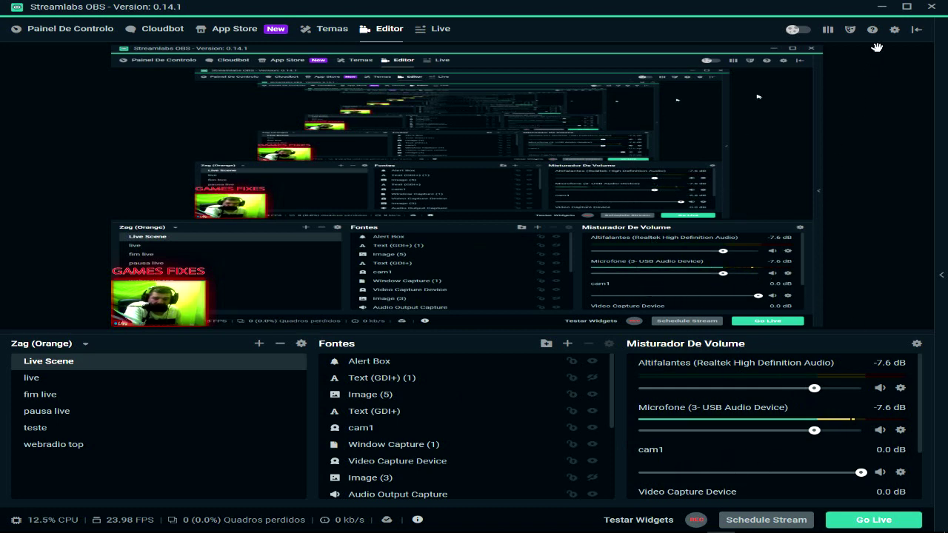
Review the Streamlabs OBS stream and output settings, select veryfast as the streaming encoder's CPU usage preset and close the settings
{"action": "left_click", "coordinate": [894, 29]}
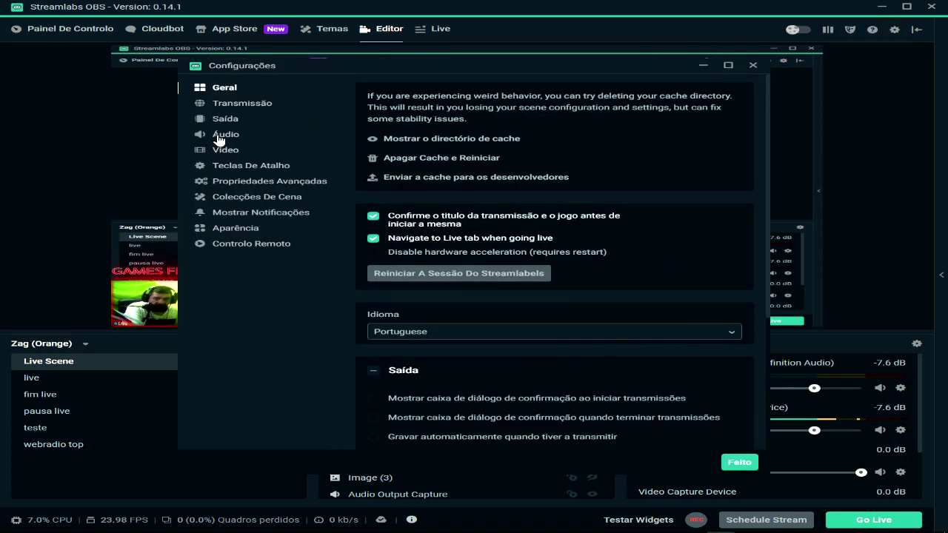
{"action": "left_click", "coordinate": [239, 108]}
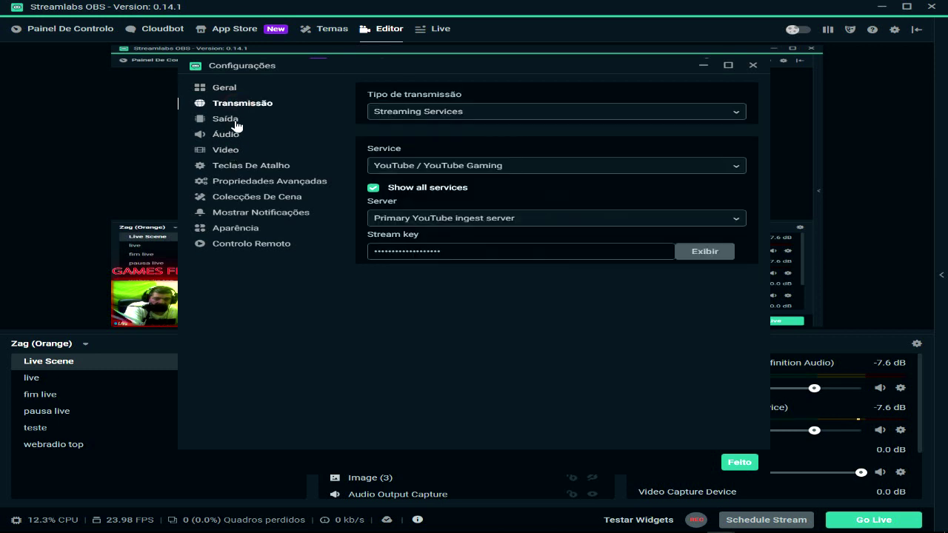
{"action": "left_click", "coordinate": [234, 124]}
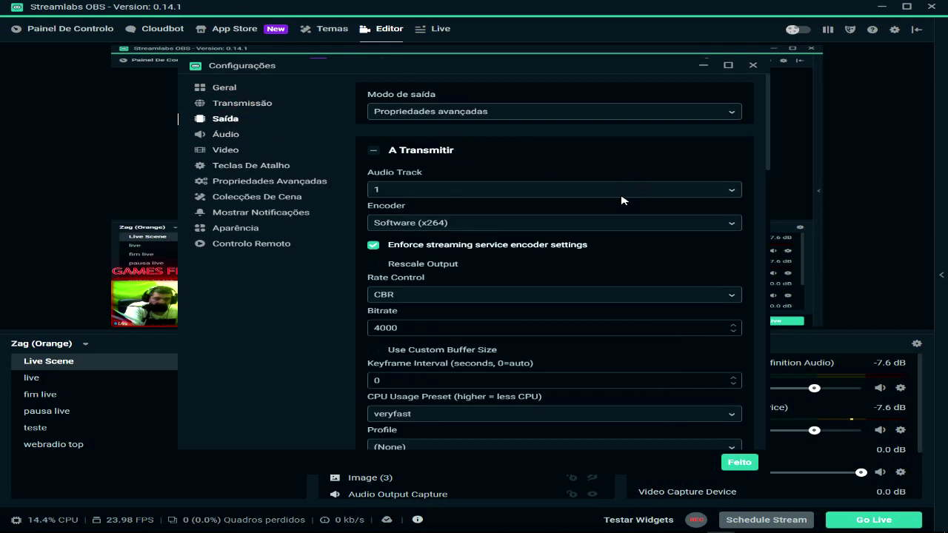
{"action": "scroll", "coordinate": [622, 201], "scroll_direction": "down", "scroll_amount": 3}
{"action": "scroll", "coordinate": [500, 175], "scroll_direction": "up", "scroll_amount": 2}
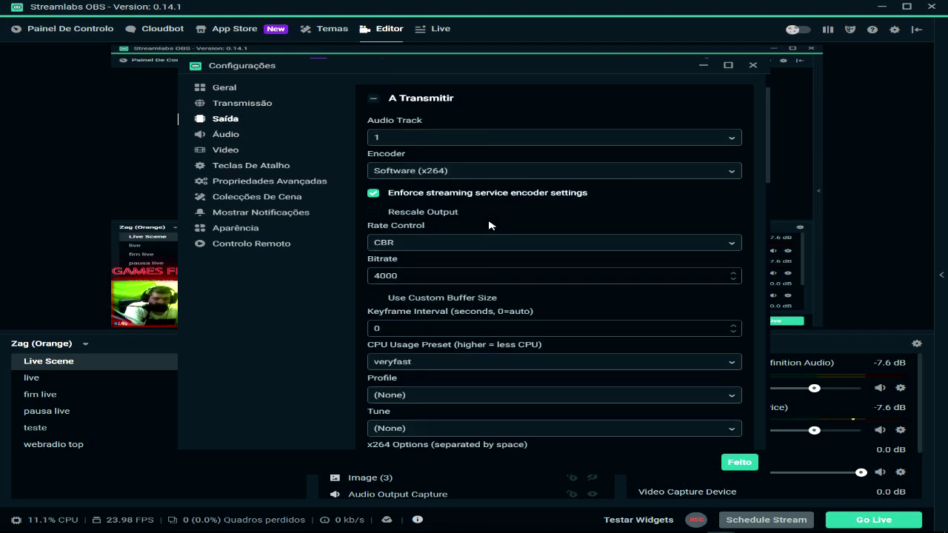
{"action": "scroll", "coordinate": [489, 225], "scroll_direction": "down", "scroll_amount": 3}
{"action": "left_click", "coordinate": [434, 263]}
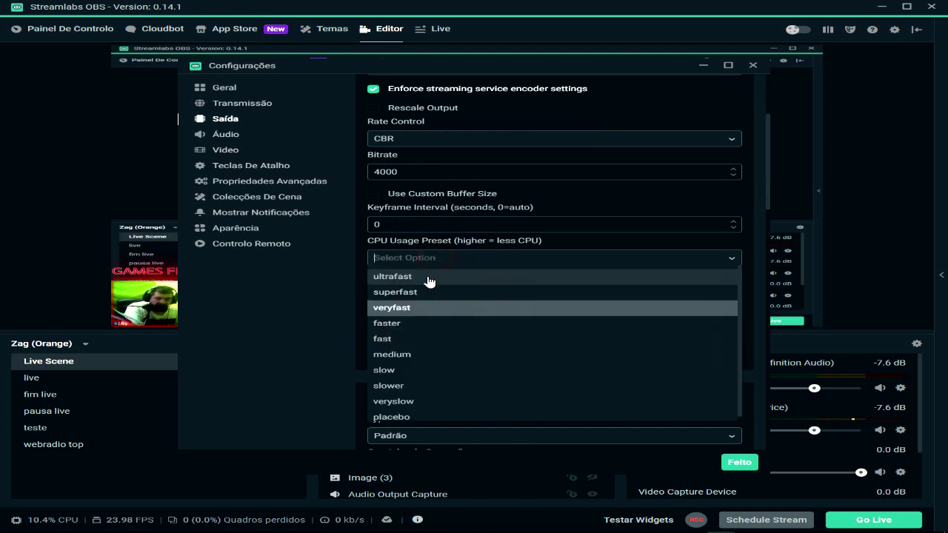
{"action": "left_click", "coordinate": [416, 307]}
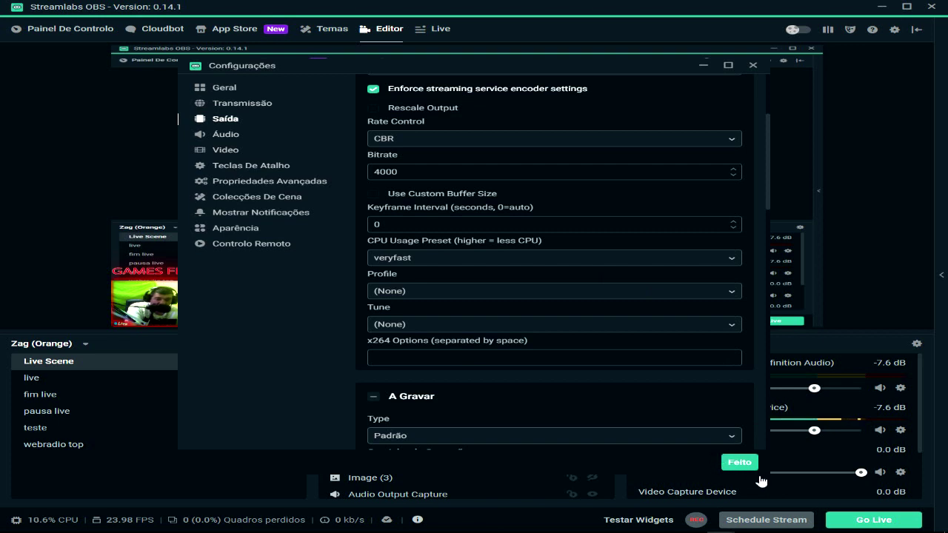
{"action": "left_click", "coordinate": [740, 462]}
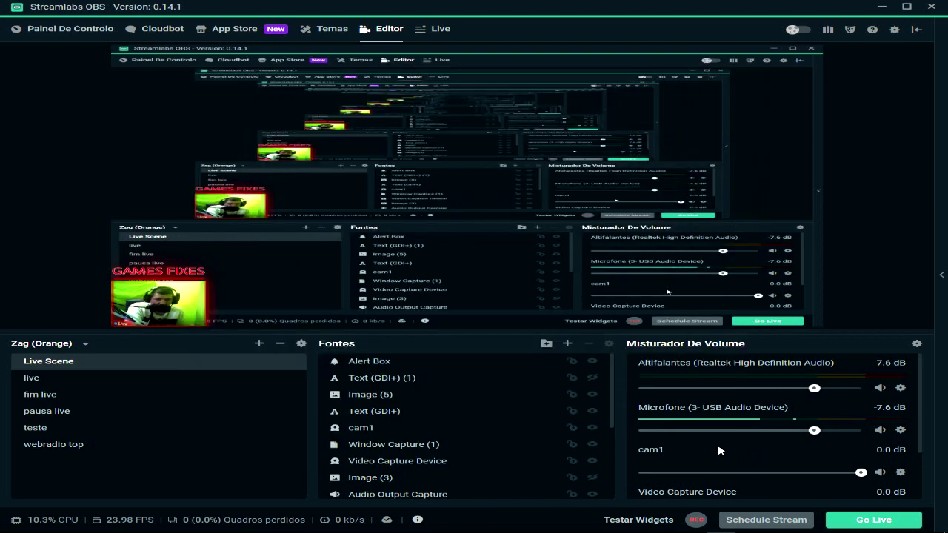